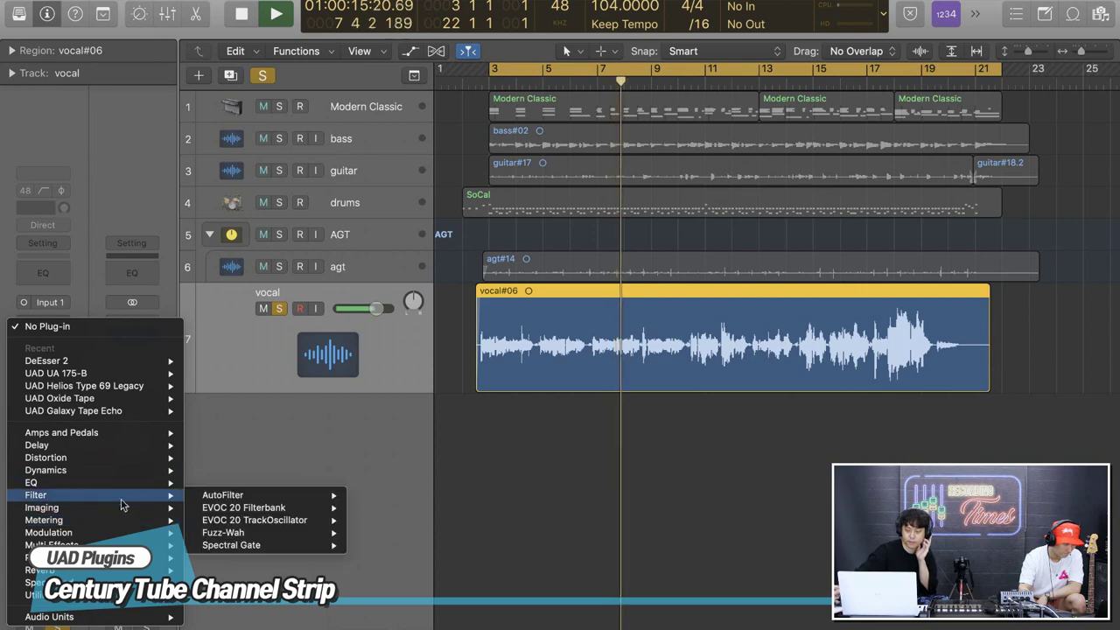
# - Insert the UAD Century Tube Channel Strip on the vocal channel's first free effect slot
pyautogui.moveTo(173, 622)
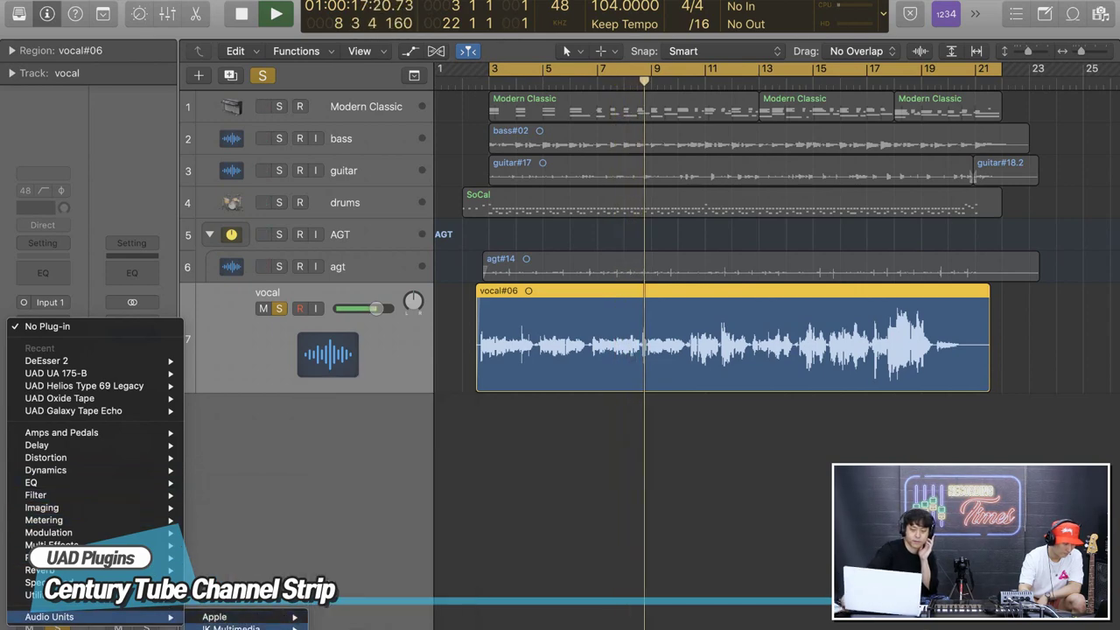
pyautogui.moveTo(245, 627)
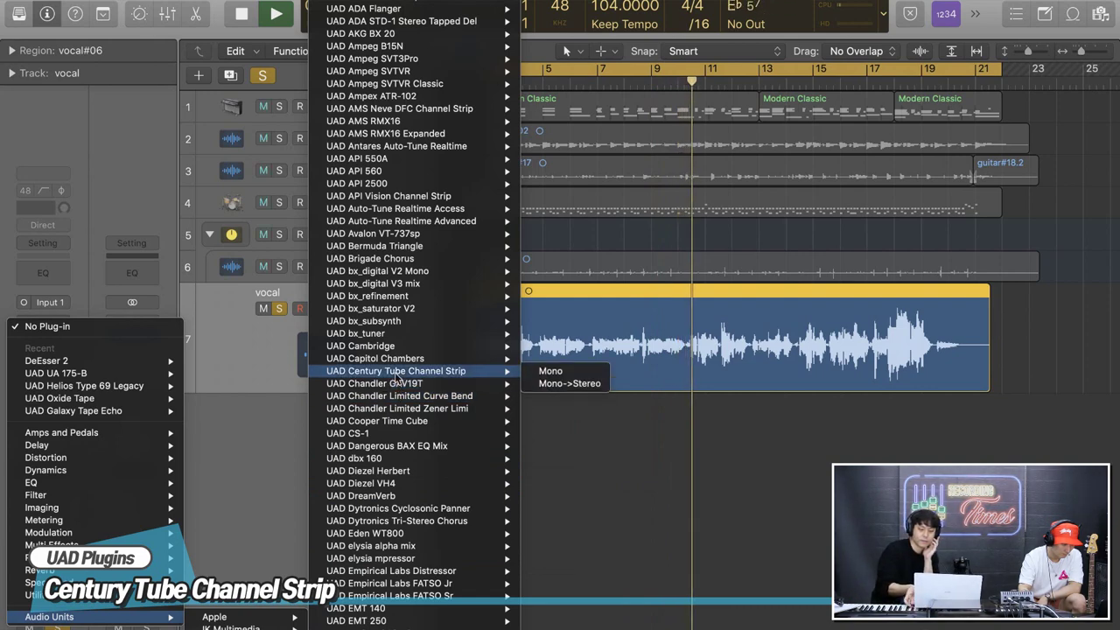
pyautogui.click(397, 371)
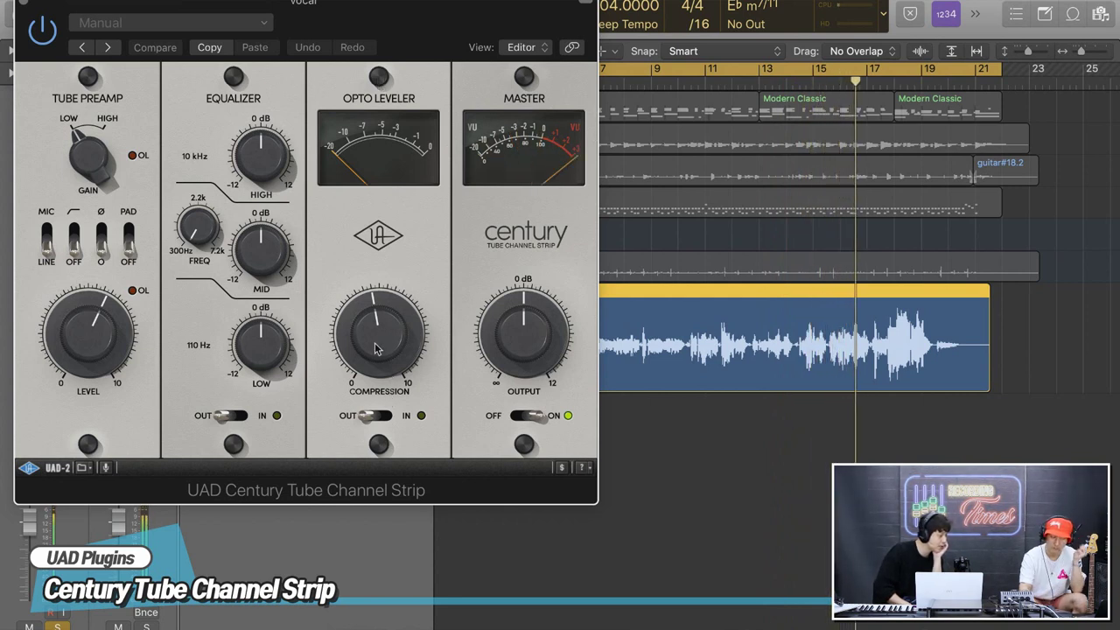
# - Switch the Century strip's Opto Leveler in and set its compression slightly below the middle of the range
pyautogui.moveTo(377, 343)
pyautogui.mouseDown()
pyautogui.moveTo(376, 318)
pyautogui.moveTo(375, 342)
pyautogui.mouseUp()
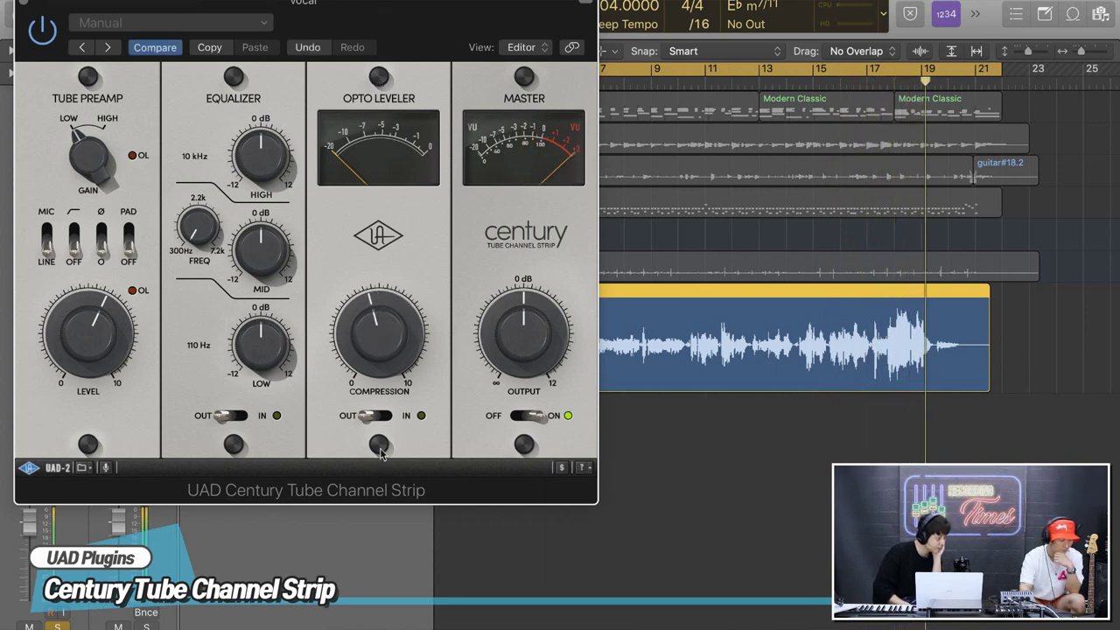
pyautogui.moveTo(366, 350); pyautogui.dragTo(354, 308)
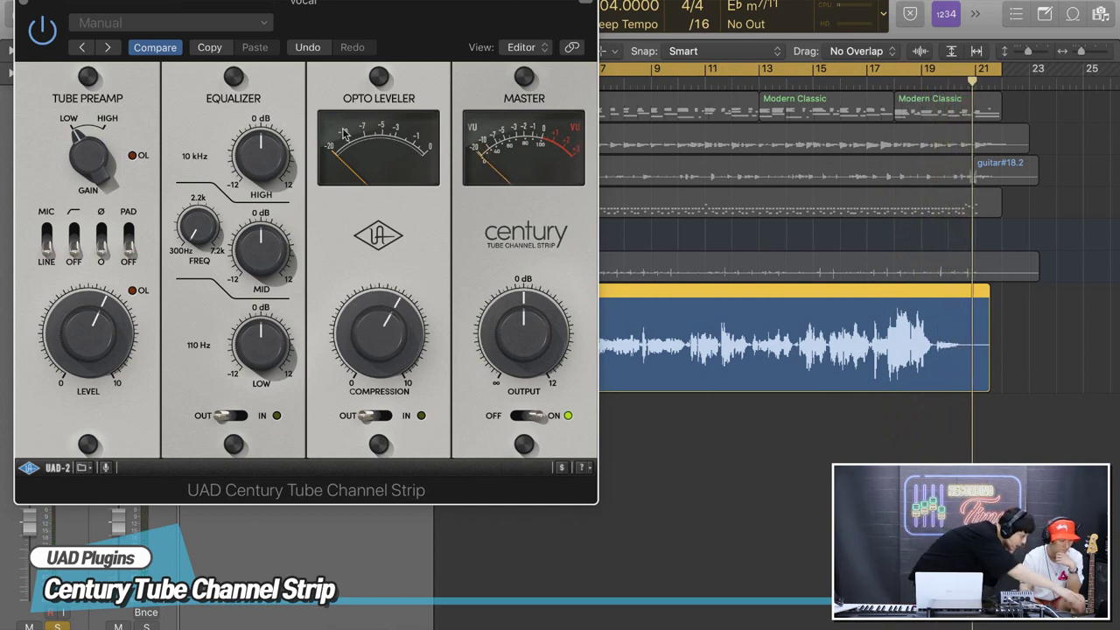
pyautogui.click(368, 418)
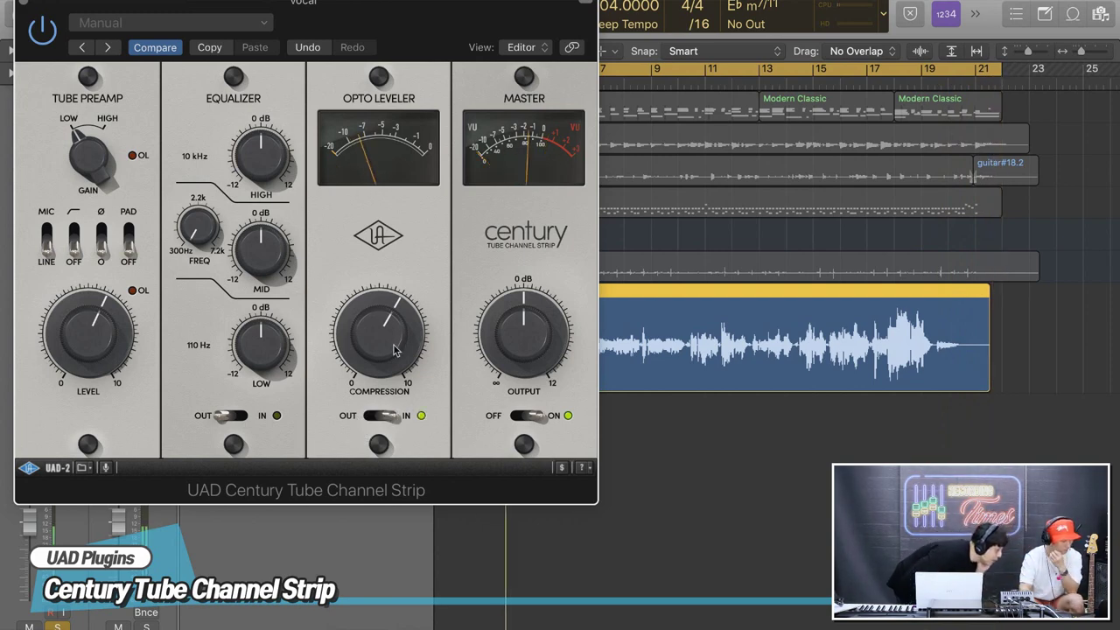
pyautogui.moveTo(394, 350); pyautogui.dragTo(385, 374)
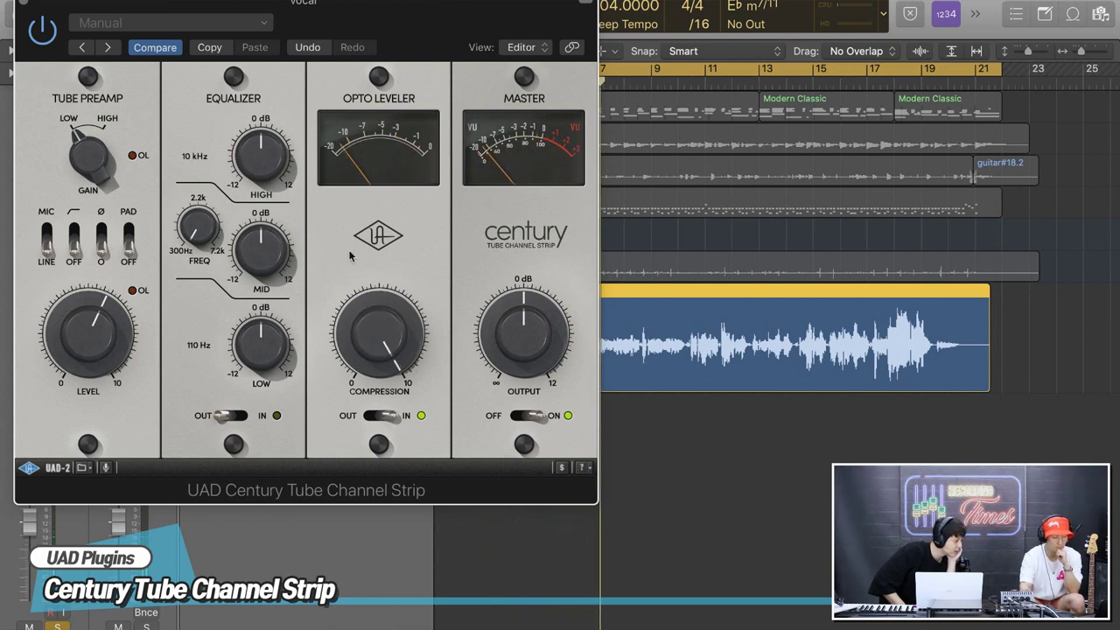
pyautogui.moveTo(385, 345)
pyautogui.mouseDown()
pyautogui.moveTo(389, 369)
pyautogui.moveTo(364, 362)
pyautogui.moveTo(366, 352)
pyautogui.mouseUp()
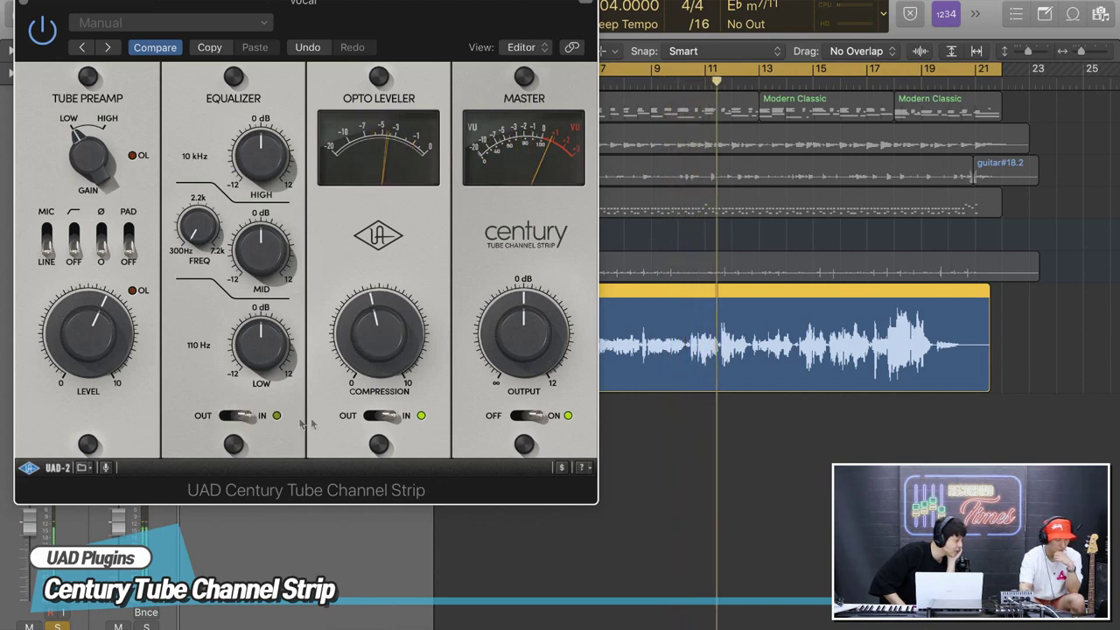
# - Boost the Century strip's 10 kHz high band and adjust the tube preamp level with its gain at Low
pyautogui.moveTo(252, 154); pyautogui.dragTo(212, 76)
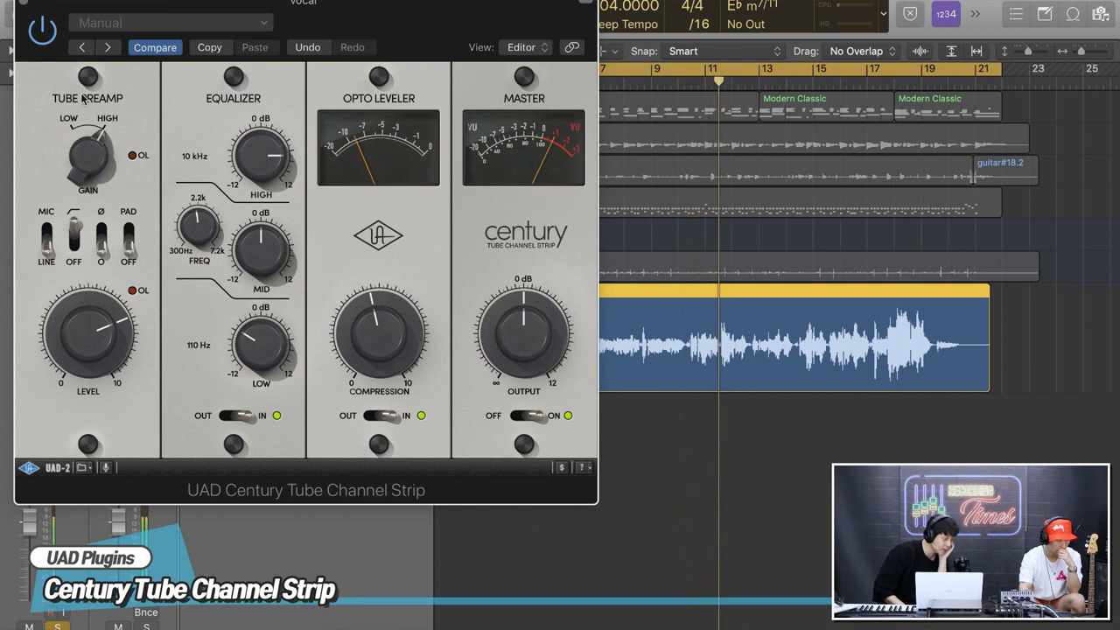
pyautogui.moveTo(91, 169); pyautogui.dragTo(94, 174)
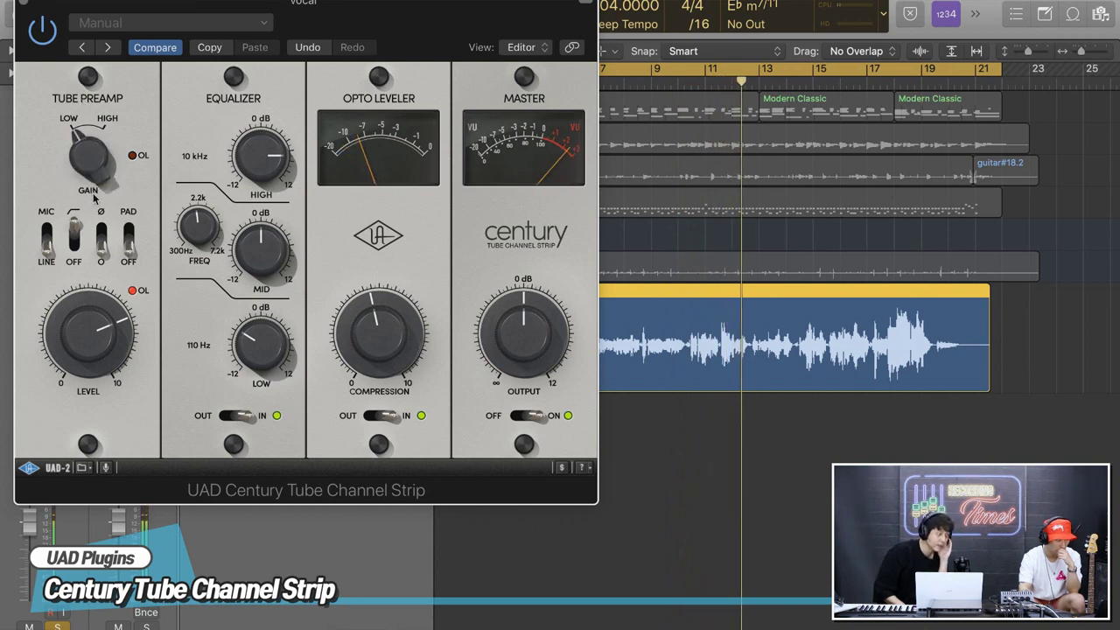
pyautogui.moveTo(105, 344); pyautogui.dragTo(106, 355)
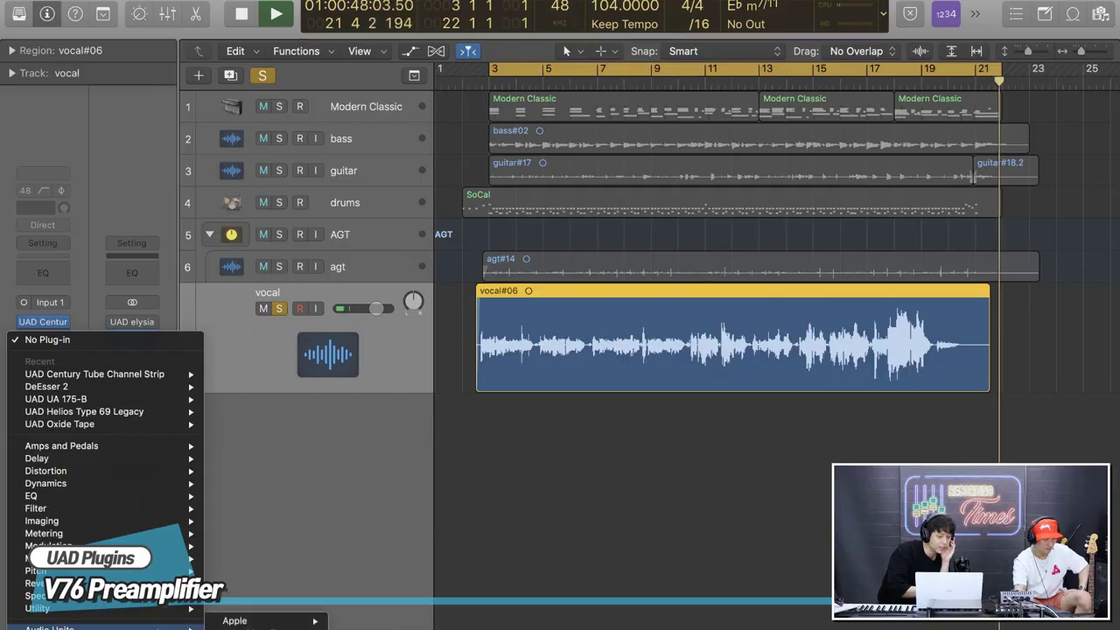
# - Insert the UAD V76 Preamp after the Century Tube Channel Strip on the vocal channel
pyautogui.moveTo(263, 628)
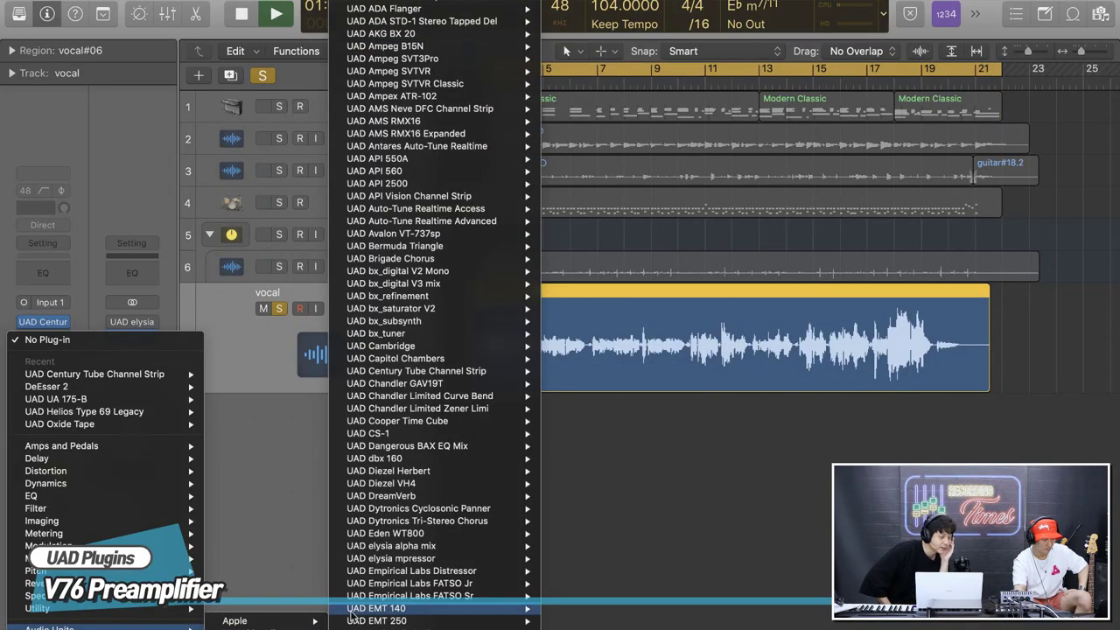
pyautogui.scroll(-15, 412, 582)
pyautogui.scroll(-20, 419, 577)
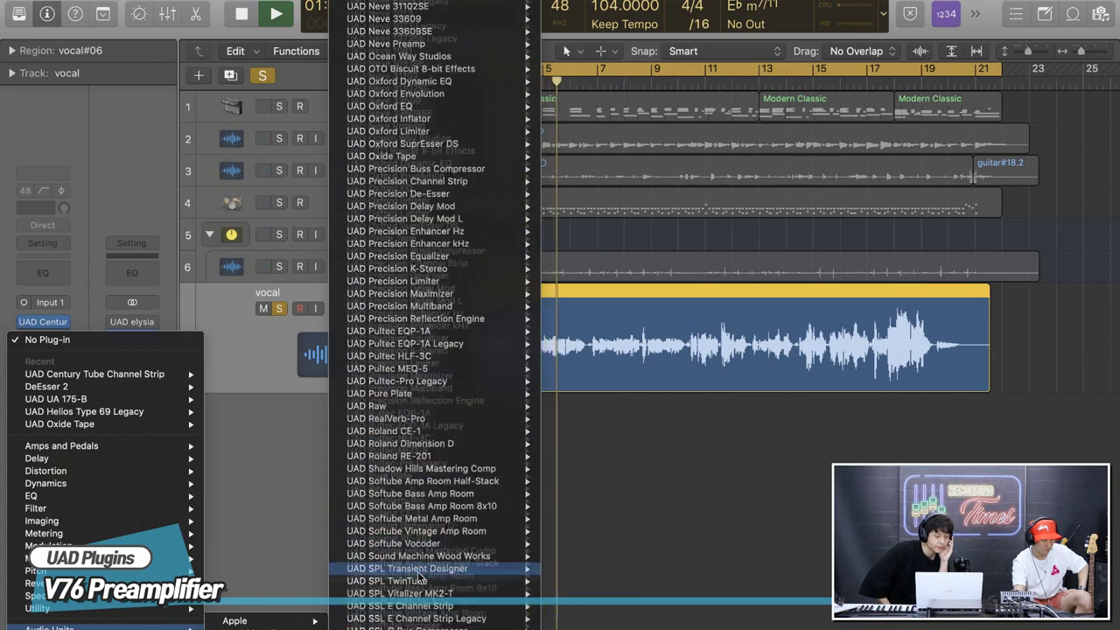
pyautogui.scroll(-12, 422, 568)
pyautogui.scroll(-15, 425, 543)
pyautogui.moveTo(424, 542)
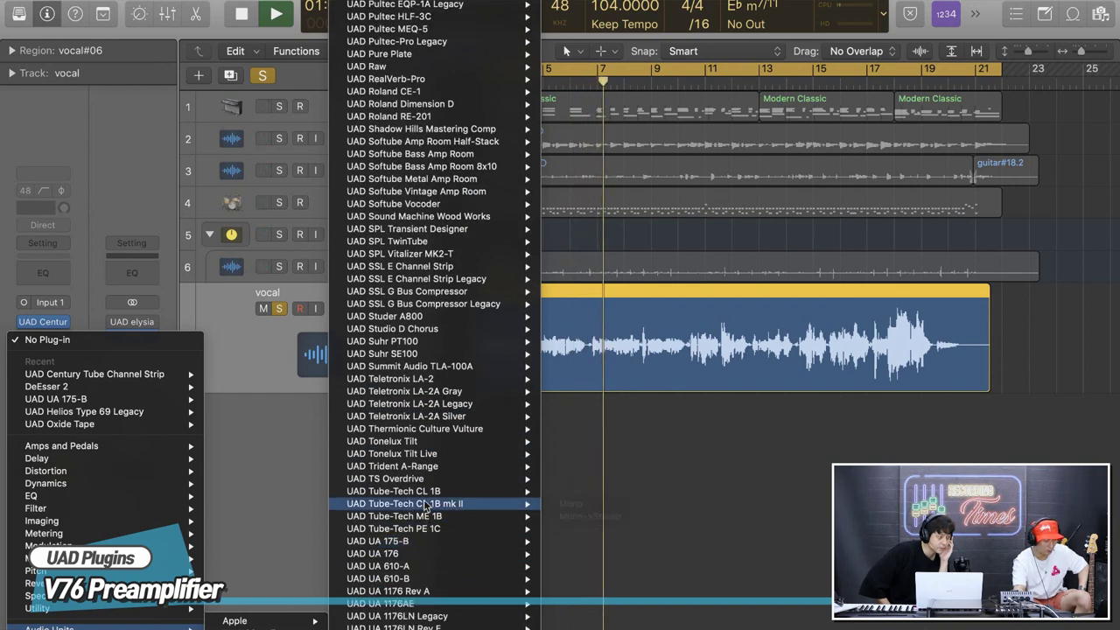
pyautogui.scroll(-4, 425, 507)
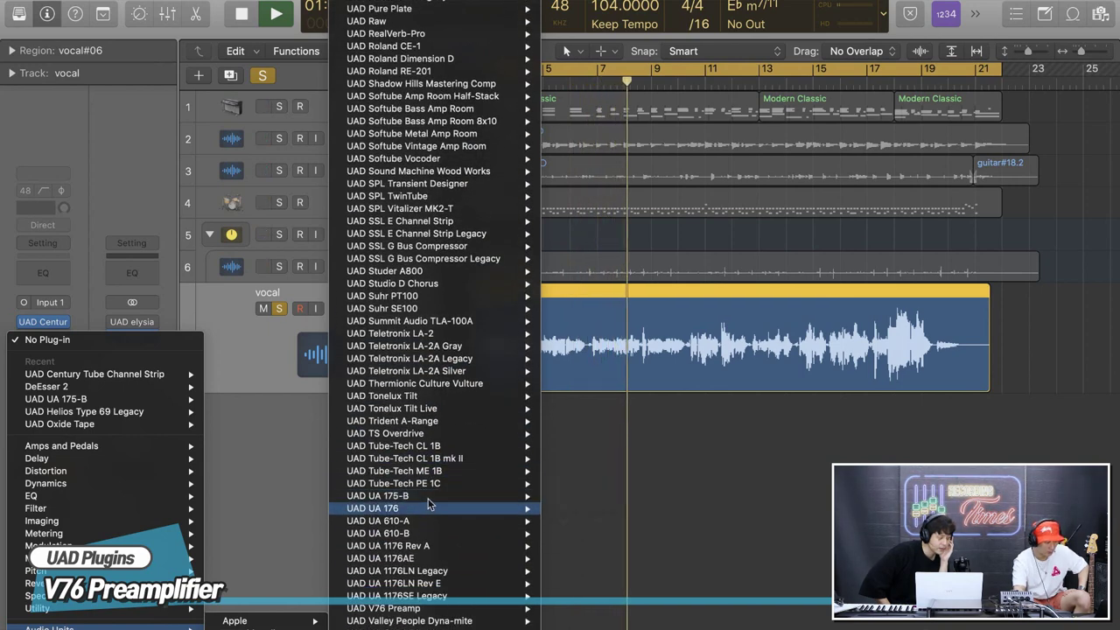
pyautogui.scroll(6, 426, 504)
pyautogui.scroll(-1, 429, 500)
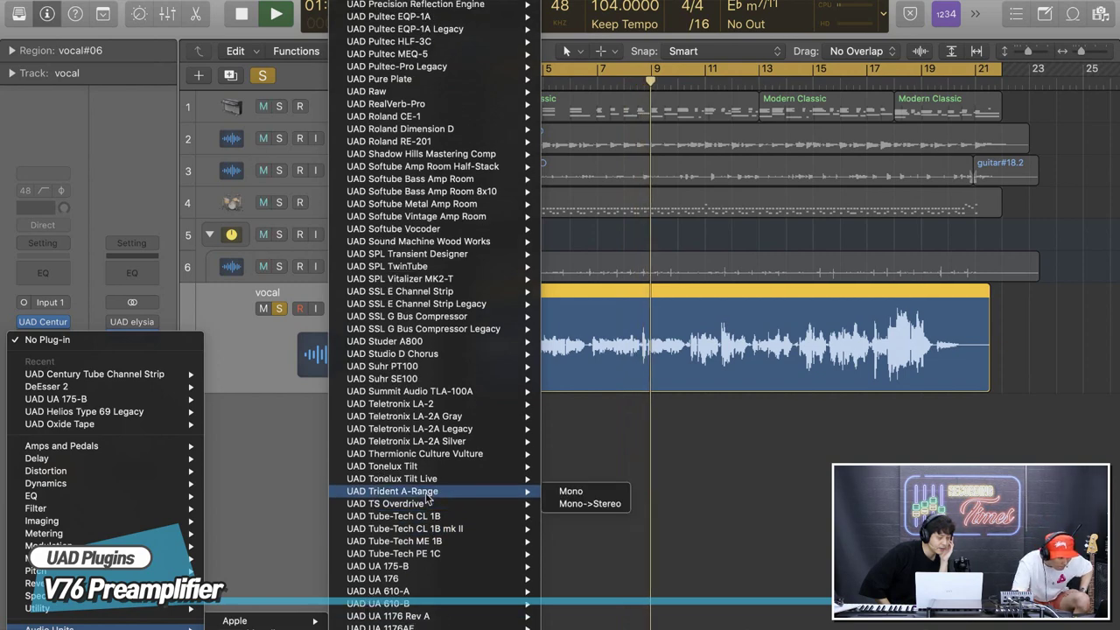
pyautogui.scroll(-5, 426, 497)
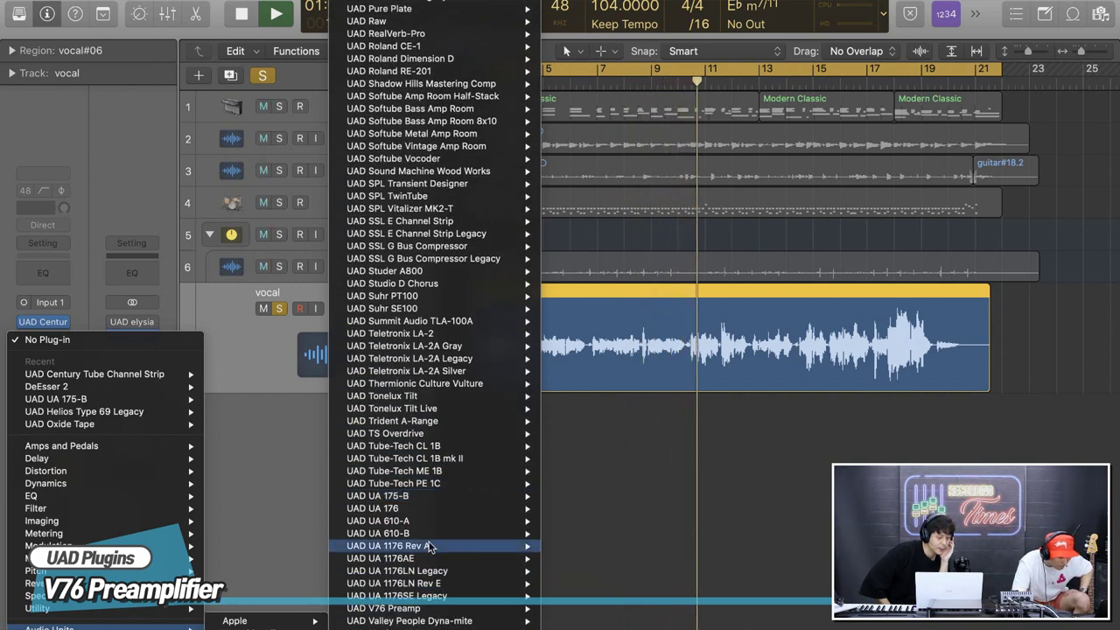
pyautogui.moveTo(418, 607)
pyautogui.click(571, 608)
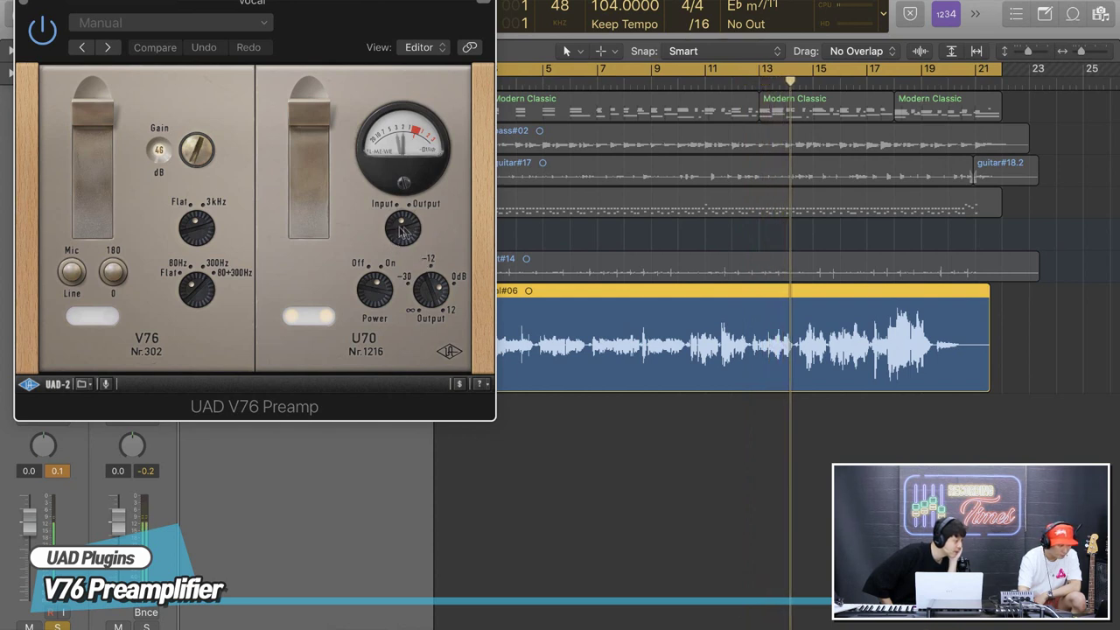
# - Adjust the V76 Preamp's meter selector and audition its V76 Platinum Vocal and V76 Fab 4 Vocal factory presets
pyautogui.moveTo(396, 218); pyautogui.dragTo(399, 220)
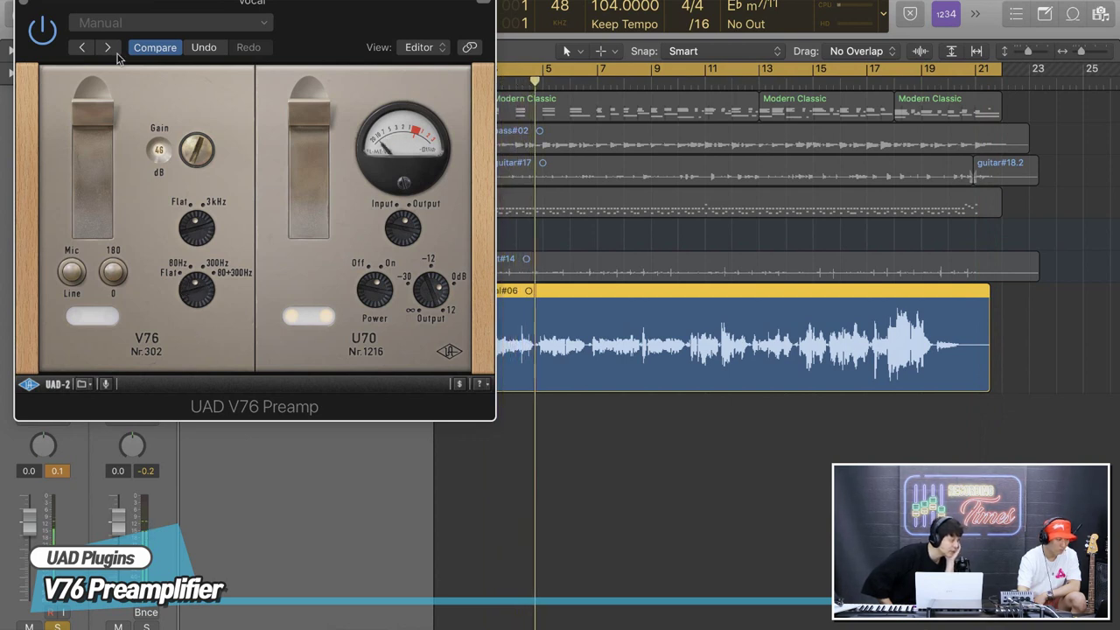
pyautogui.click(131, 22)
pyautogui.moveTo(338, 317)
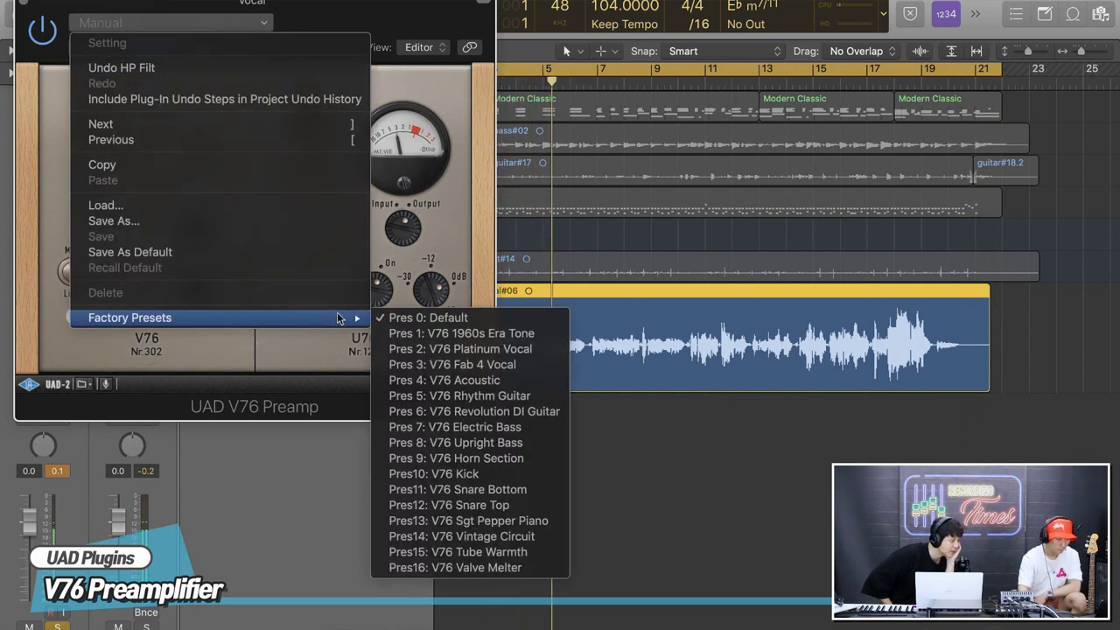
pyautogui.click(512, 353)
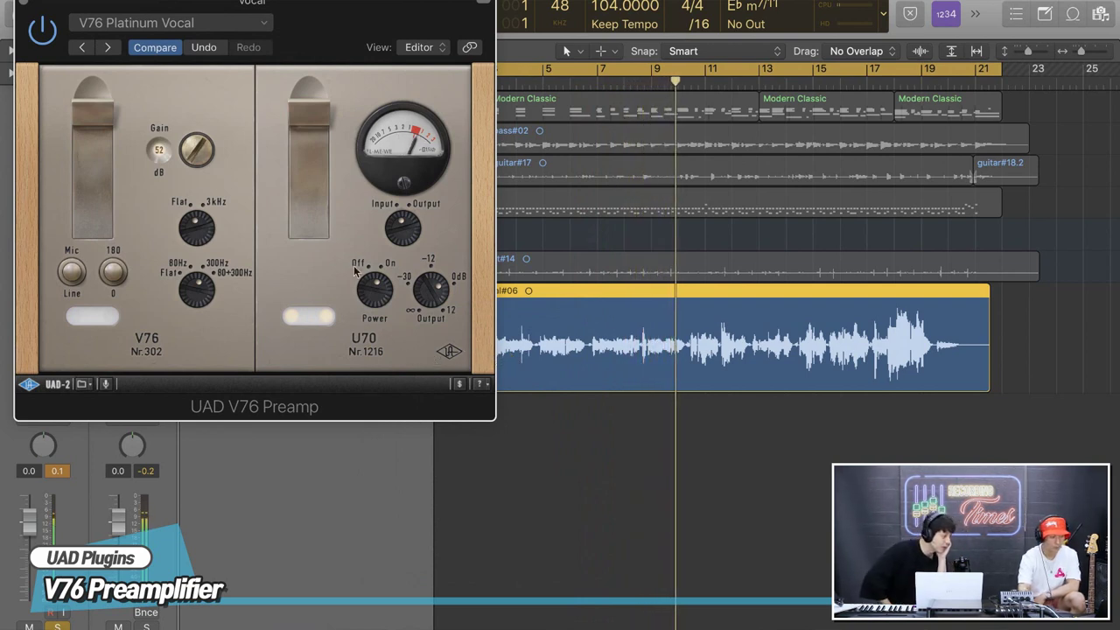
pyautogui.click(246, 26)
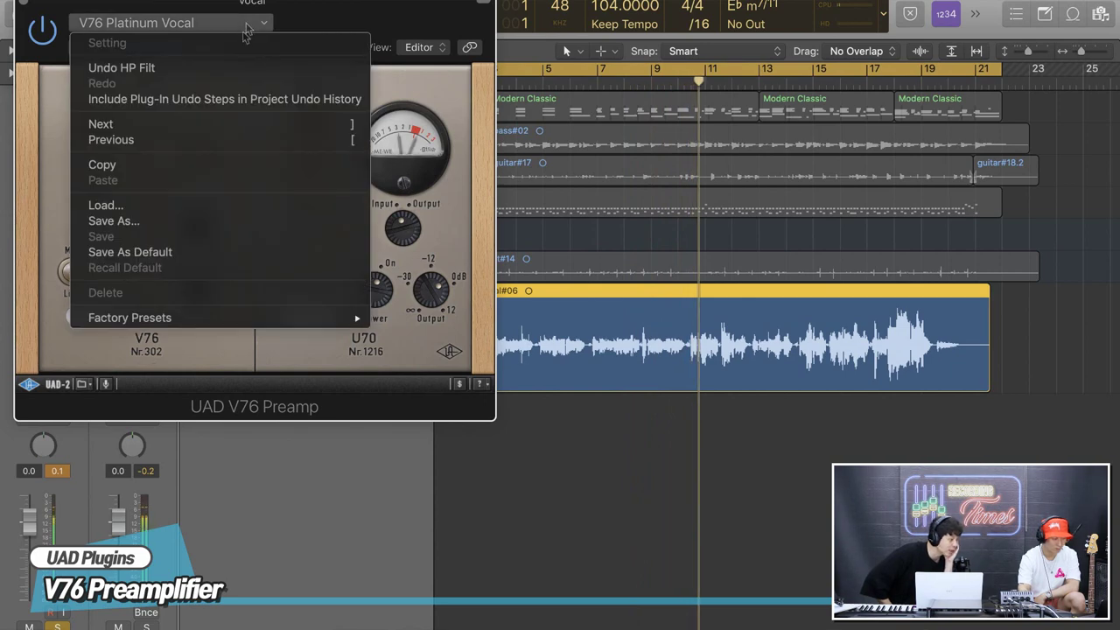
pyautogui.moveTo(355, 318)
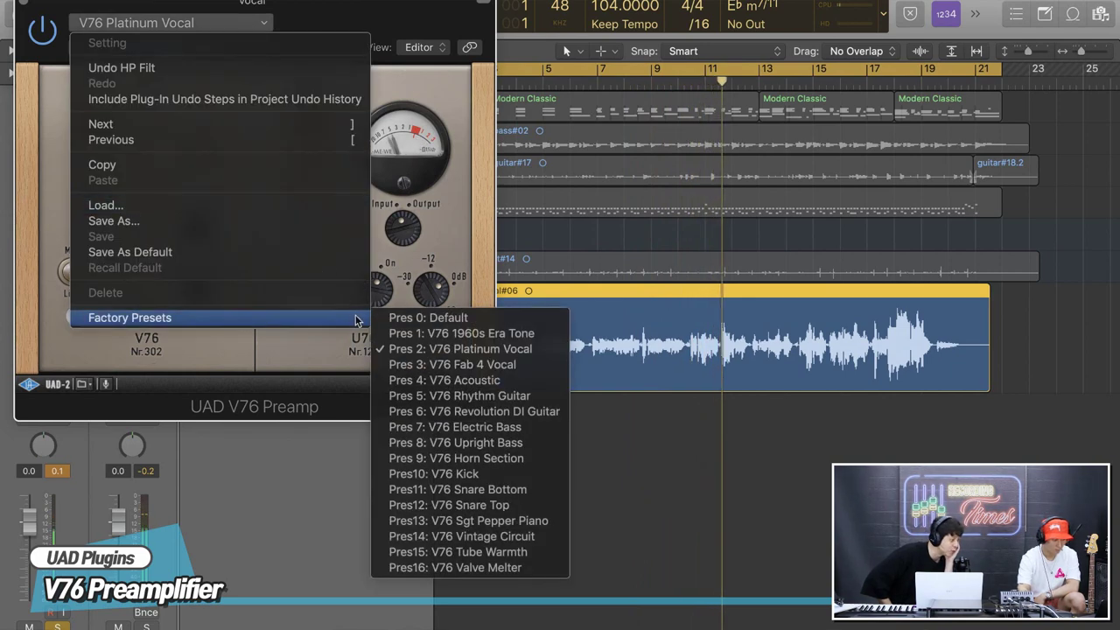
pyautogui.click(513, 372)
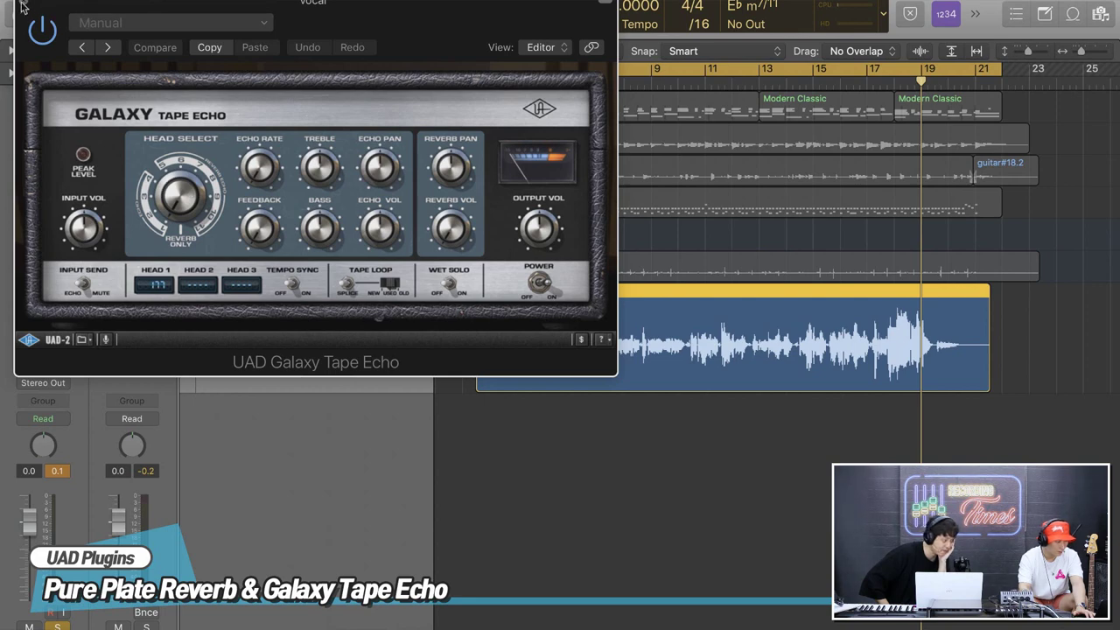
# - Insert UAD Pure Plate after the Galaxy Tape Echo on the vocal channel and close its plug-in window
pyautogui.click(22, 4)
pyautogui.click(58, 349)
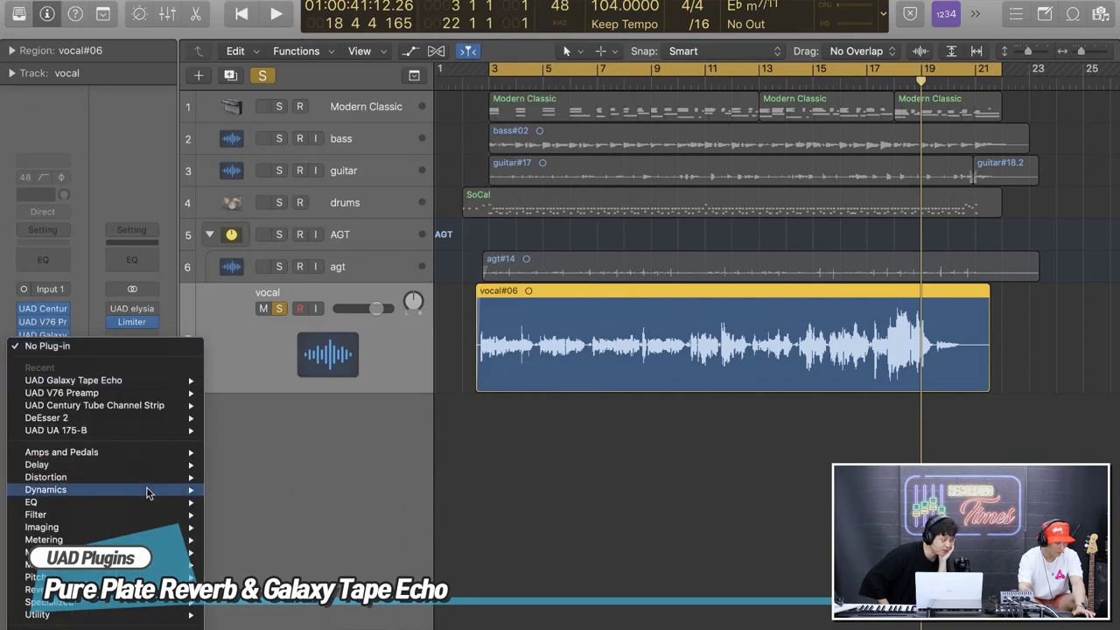
pyautogui.moveTo(263, 627)
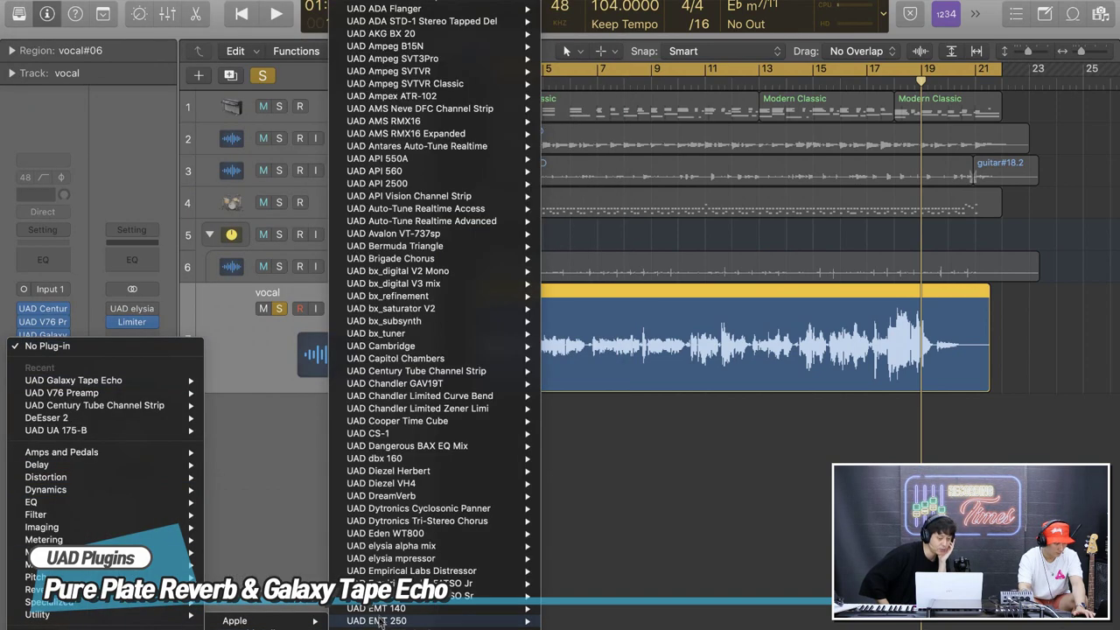
pyautogui.scroll(-5, 434, 577)
pyautogui.scroll(-15, 435, 577)
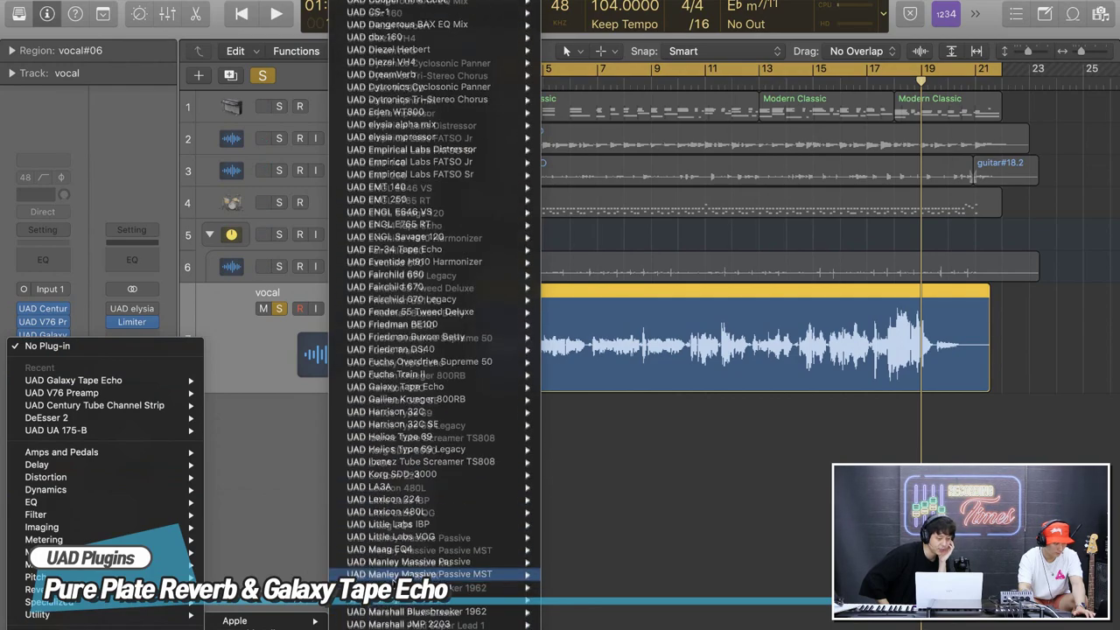
pyautogui.moveTo(435, 575)
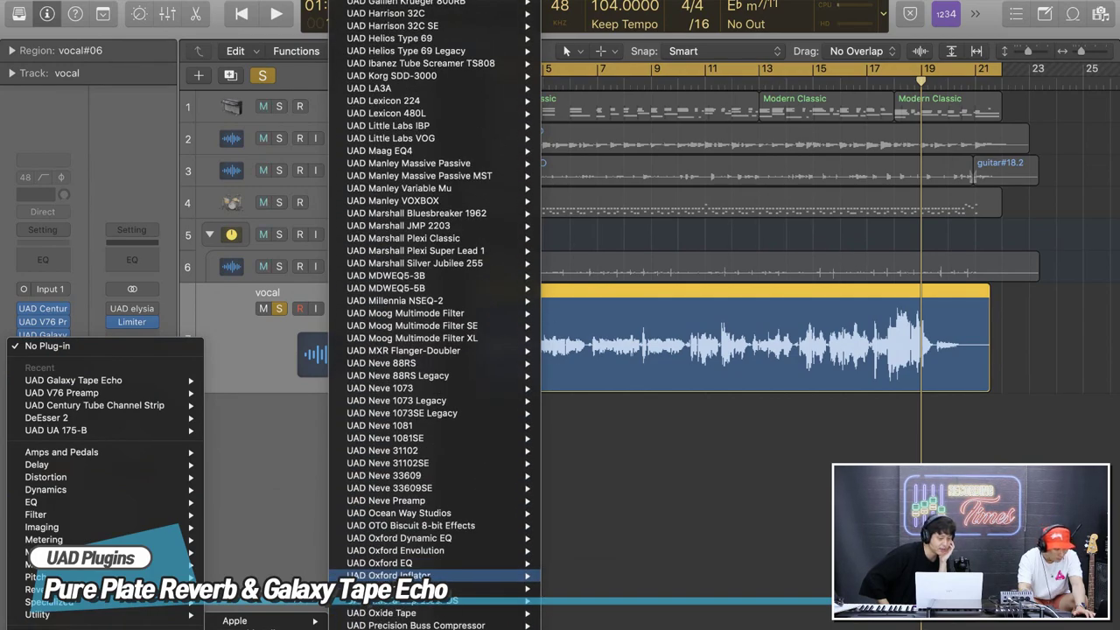
pyautogui.scroll(-10, 435, 577)
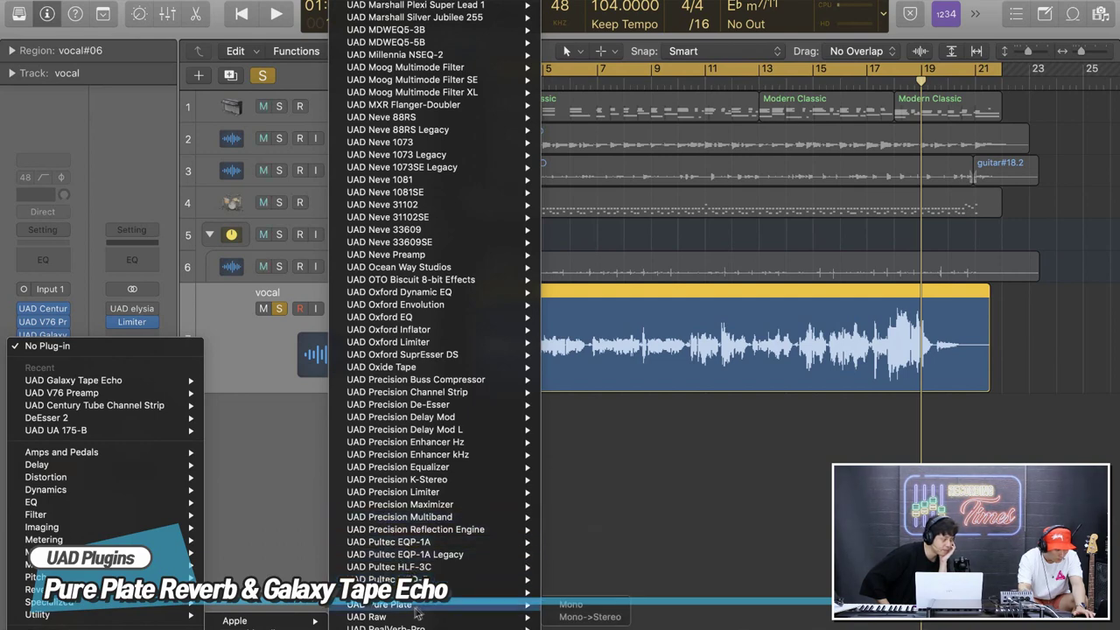
pyautogui.click(349, 539)
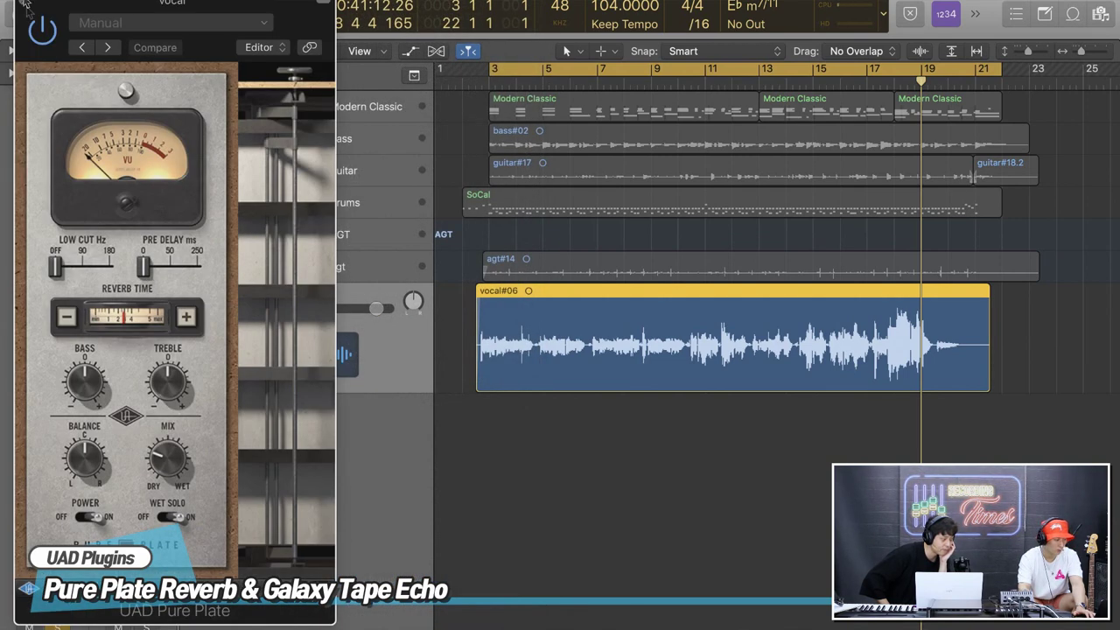
pyautogui.click(23, 4)
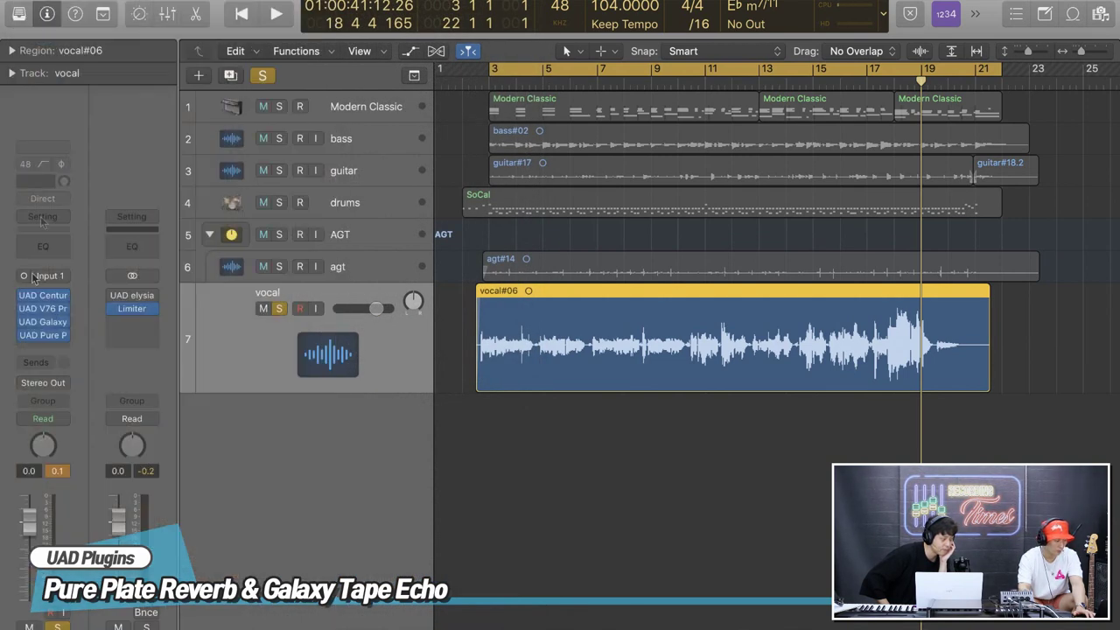
# - Reopen the Galaxy Tape Echo, play the song, and adjust its reverb volume and head selection to use Head 3 at 1/8d
pyautogui.click(43, 323)
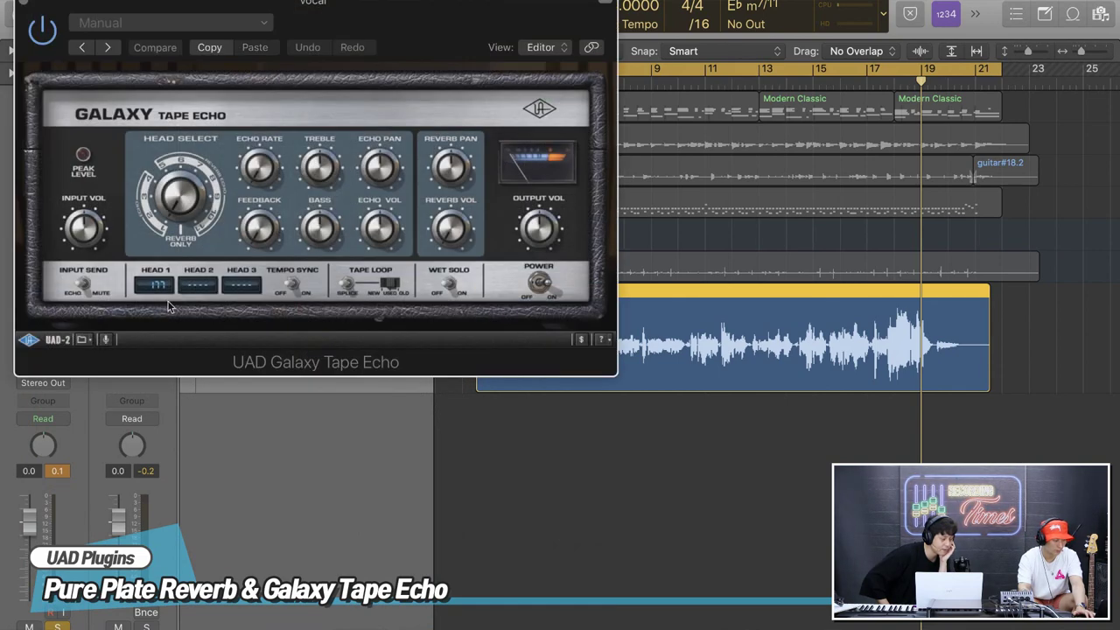
pyautogui.press('space')
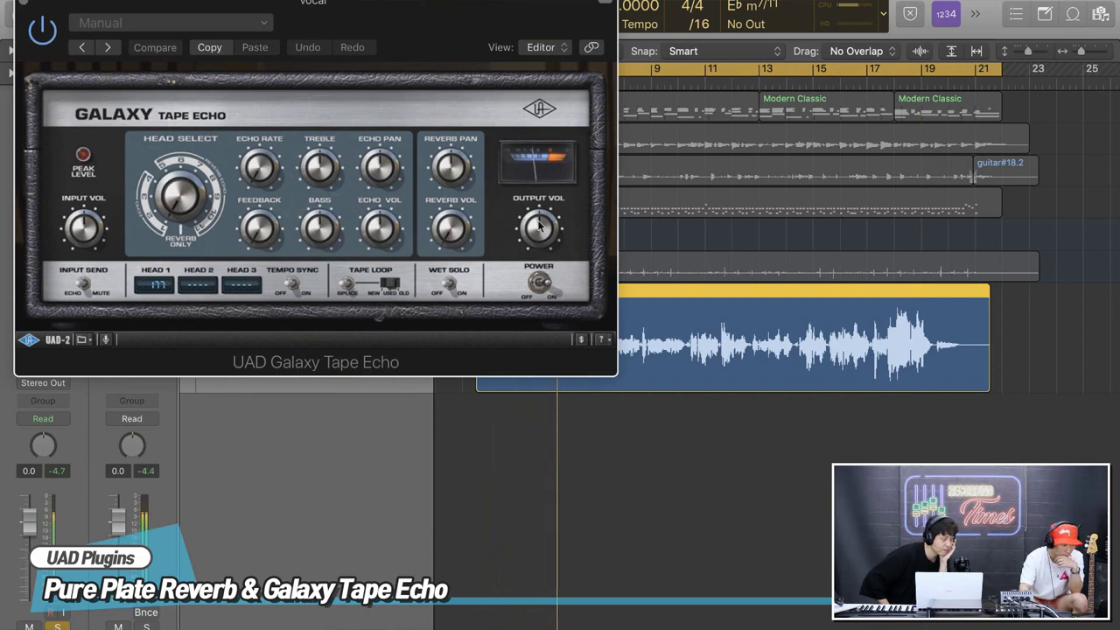
pyautogui.moveTo(449, 239); pyautogui.dragTo(444, 203)
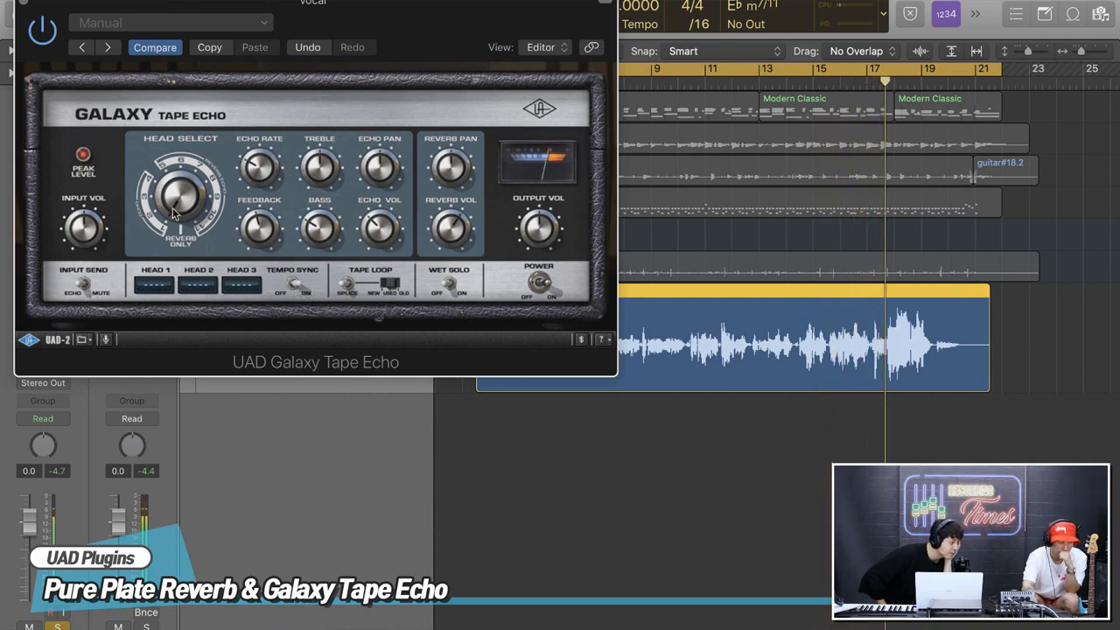
pyautogui.moveTo(170, 177); pyautogui.dragTo(168, 173)
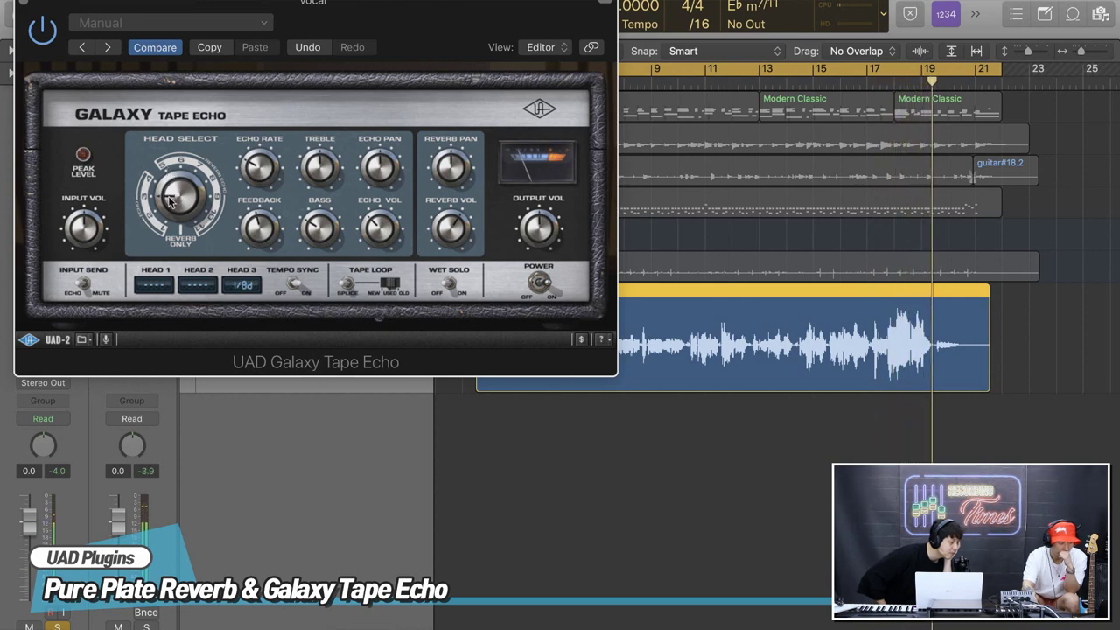
# - Audition other head combinations on the Galaxy Tape Echo, return to Head 3 at 1/8d, and close its window
pyautogui.moveTo(171, 203); pyautogui.dragTo(168, 190)
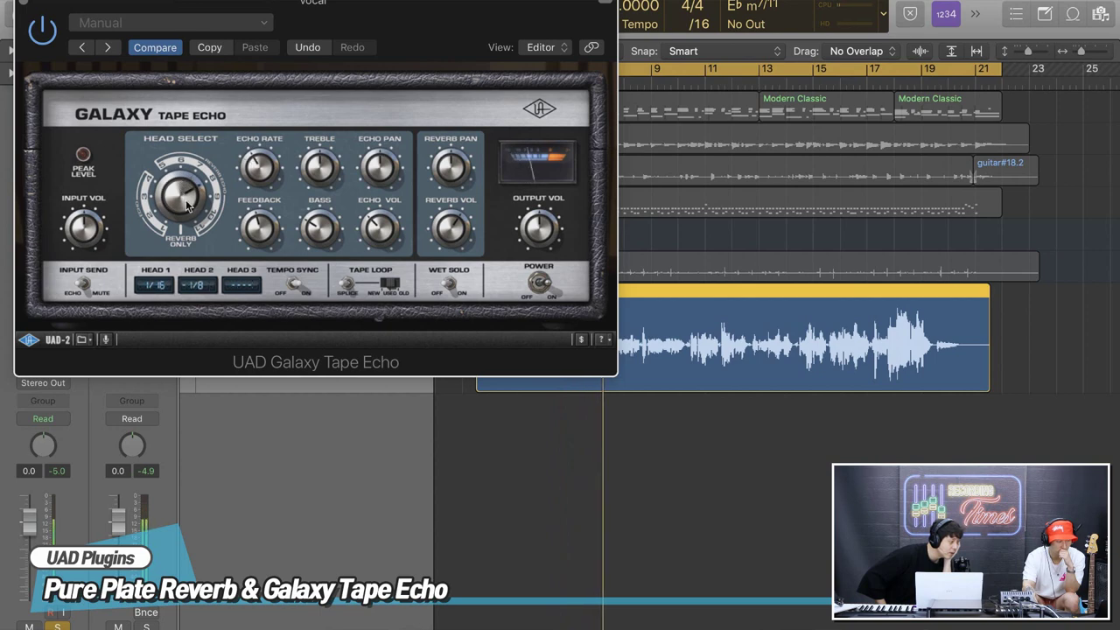
pyautogui.moveTo(179, 186); pyautogui.dragTo(215, 196)
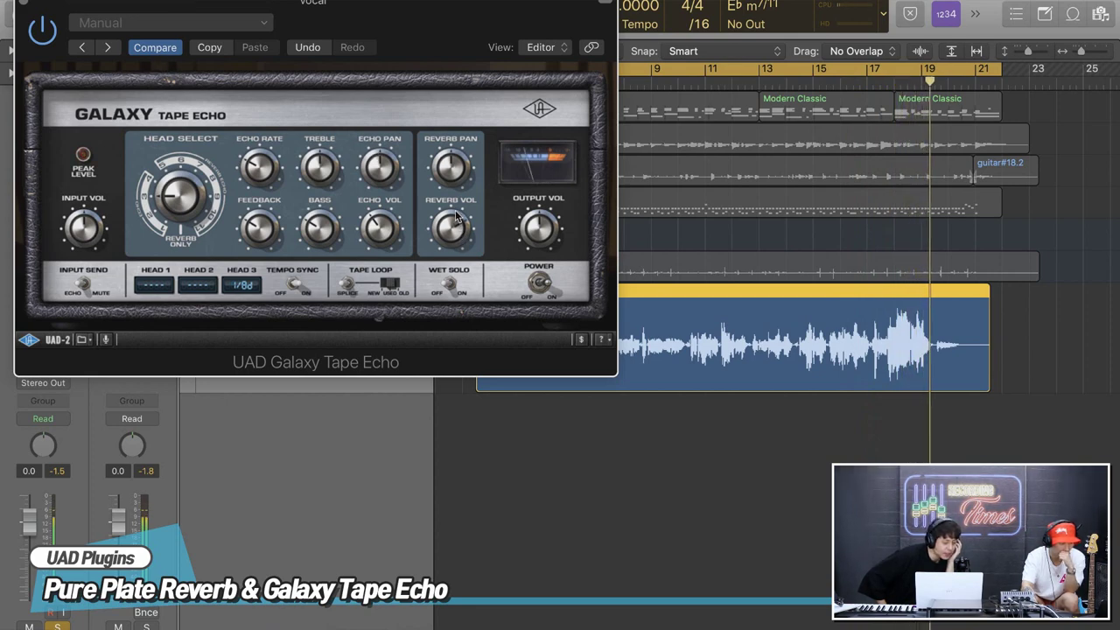
pyautogui.click(23, 3)
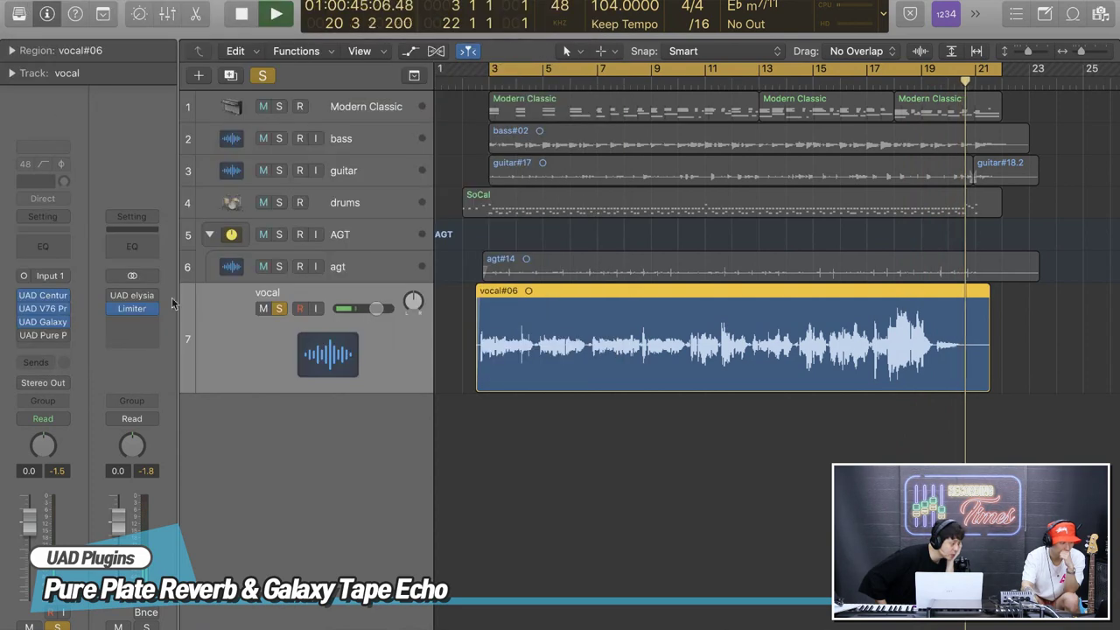
# - Open Pure Plate from the vocal channel and compare its sound with wet solo off and on
pyautogui.click(44, 337)
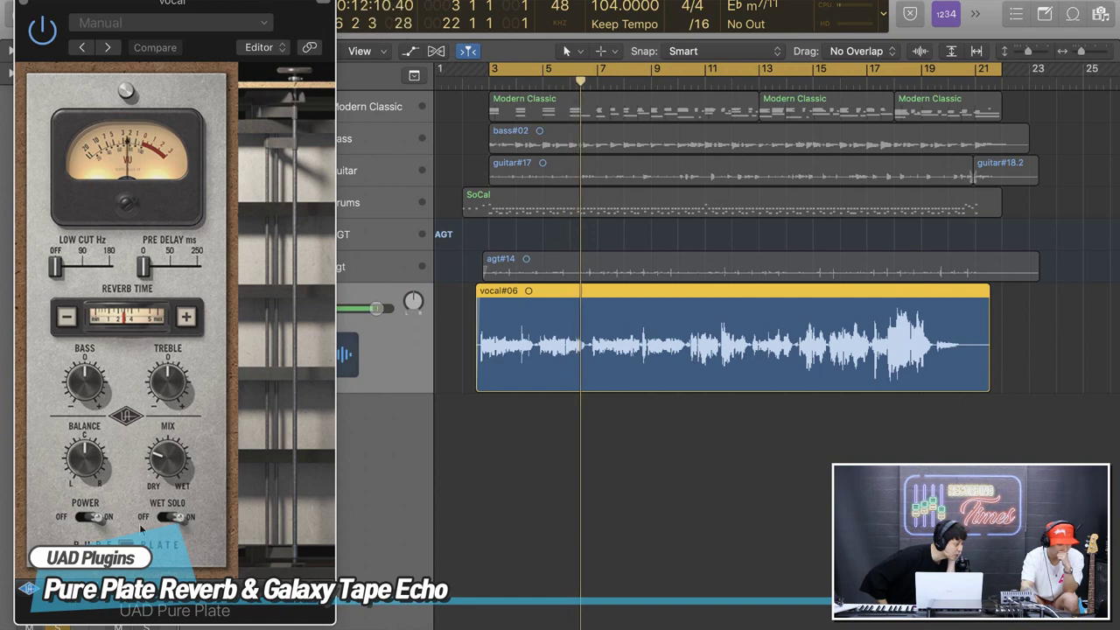
pyautogui.click(175, 517)
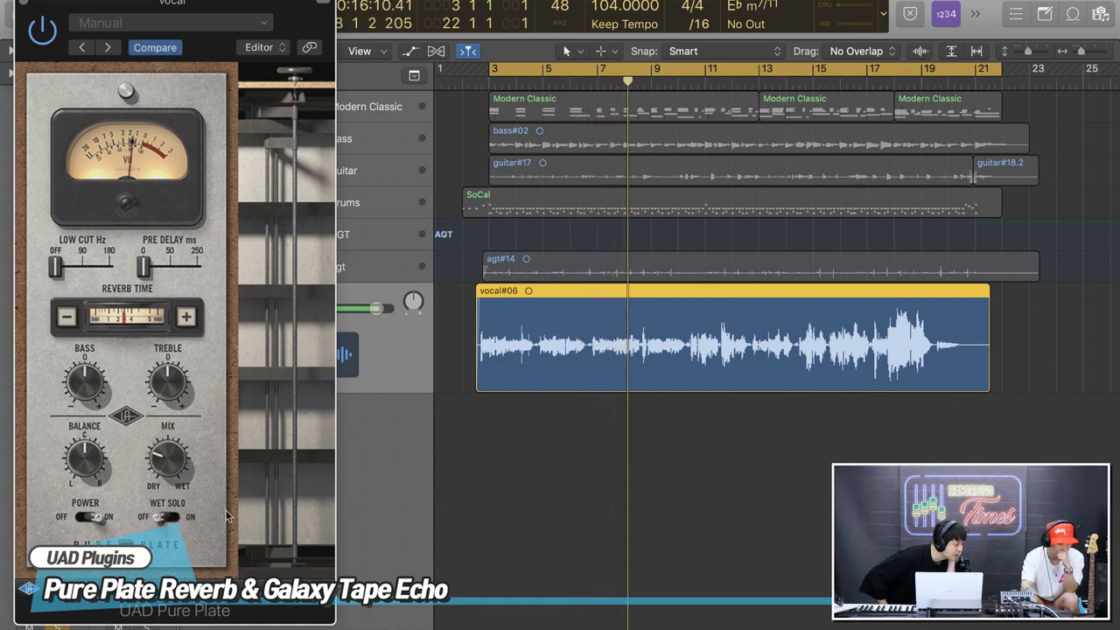
pyautogui.click(165, 518)
# - Turn Pure Plate's mix toward dry and try the low cut at 180 Hz
pyautogui.moveTo(163, 480)
pyautogui.mouseDown()
pyautogui.moveTo(169, 501)
pyautogui.moveTo(169, 478)
pyautogui.mouseUp()
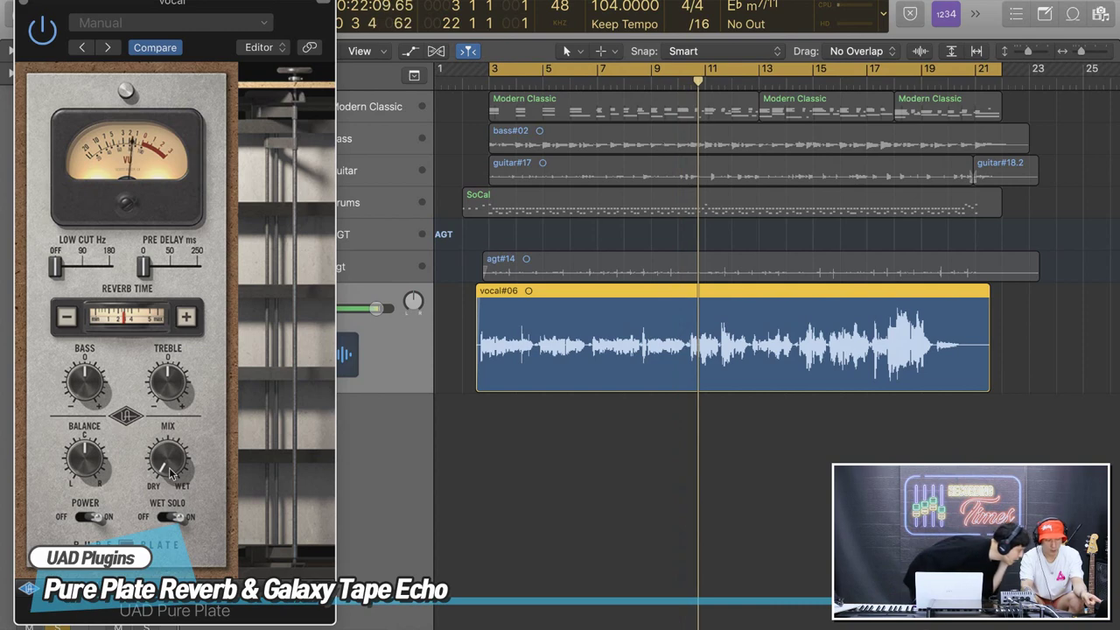
pyautogui.moveTo(169, 479); pyautogui.dragTo(171, 465)
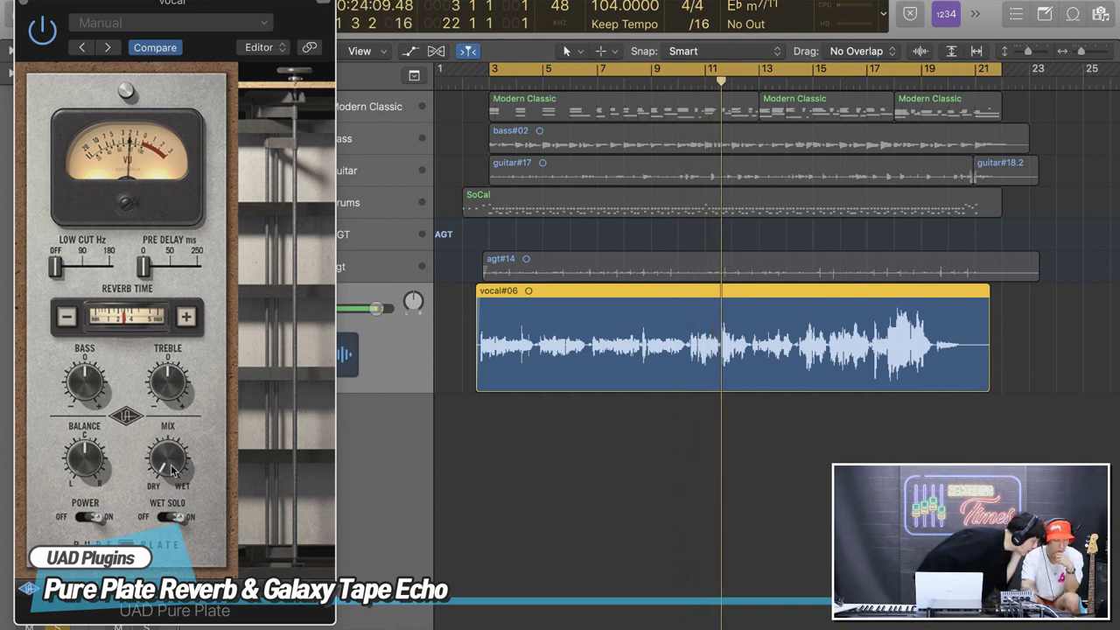
pyautogui.moveTo(143, 268); pyautogui.dragTo(89, 274)
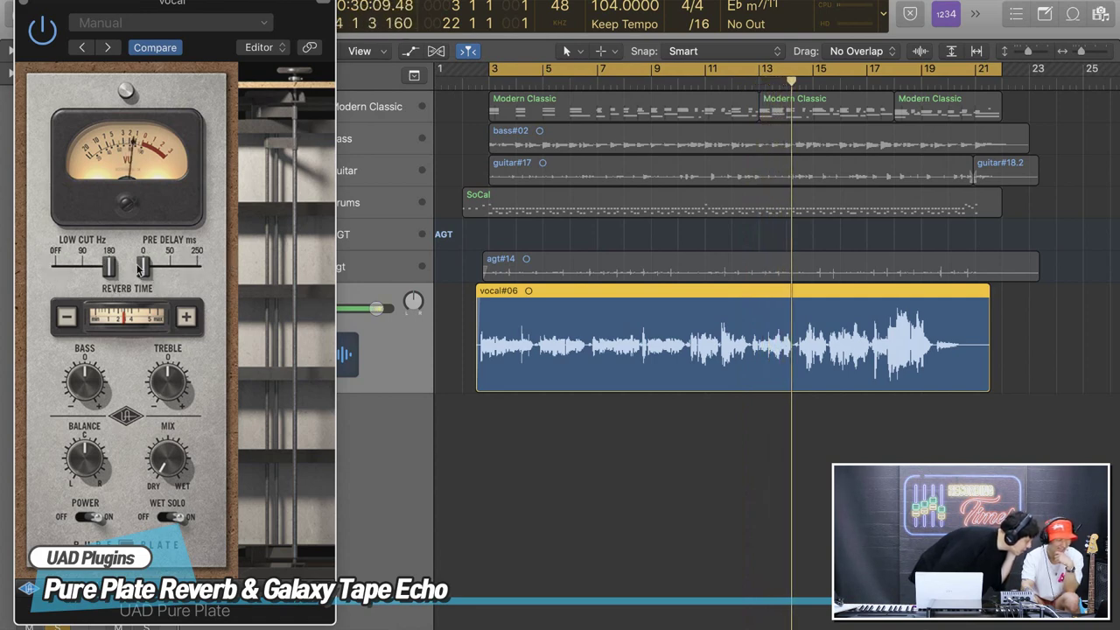
# - Load the Peter Mokran-Vocal factory preset in Pure Plate and switch wet solo off
pyautogui.click(218, 23)
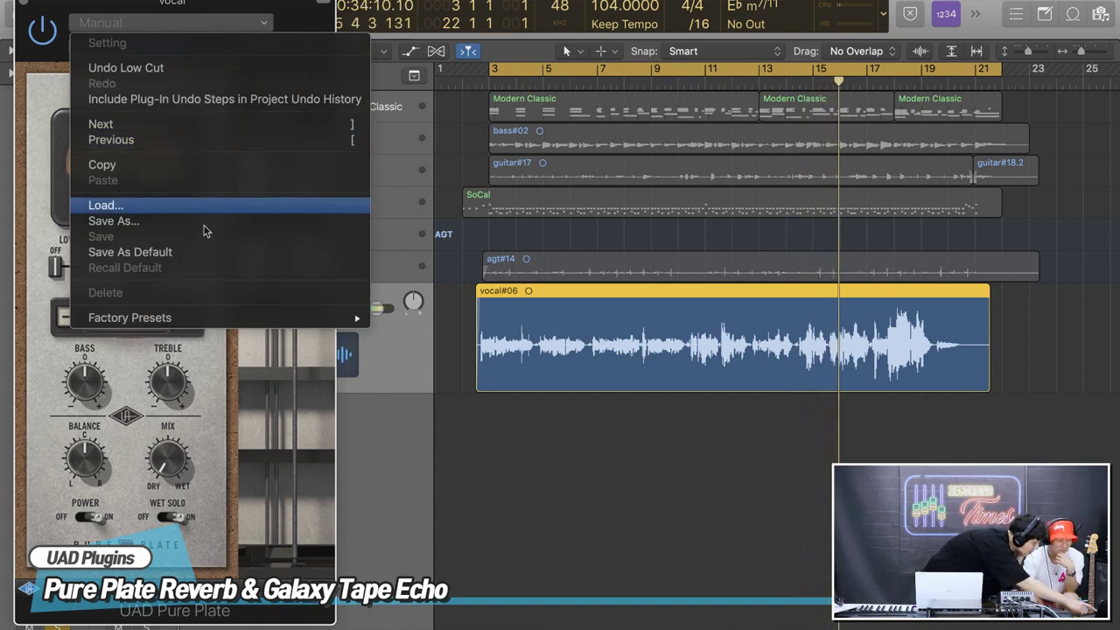
pyautogui.moveTo(218, 320)
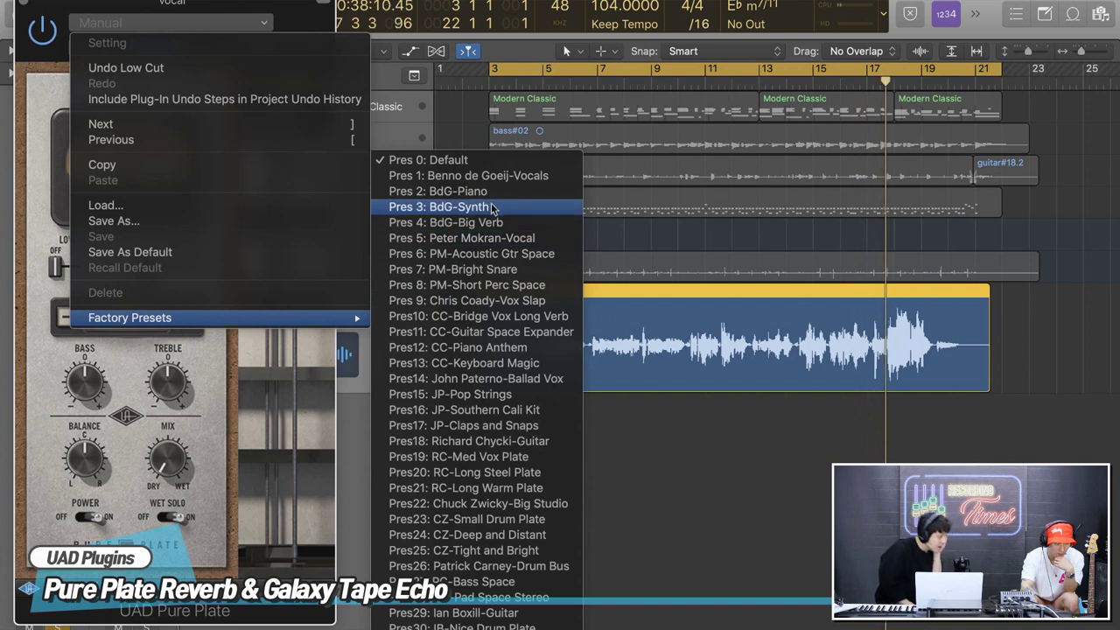
pyautogui.click(505, 248)
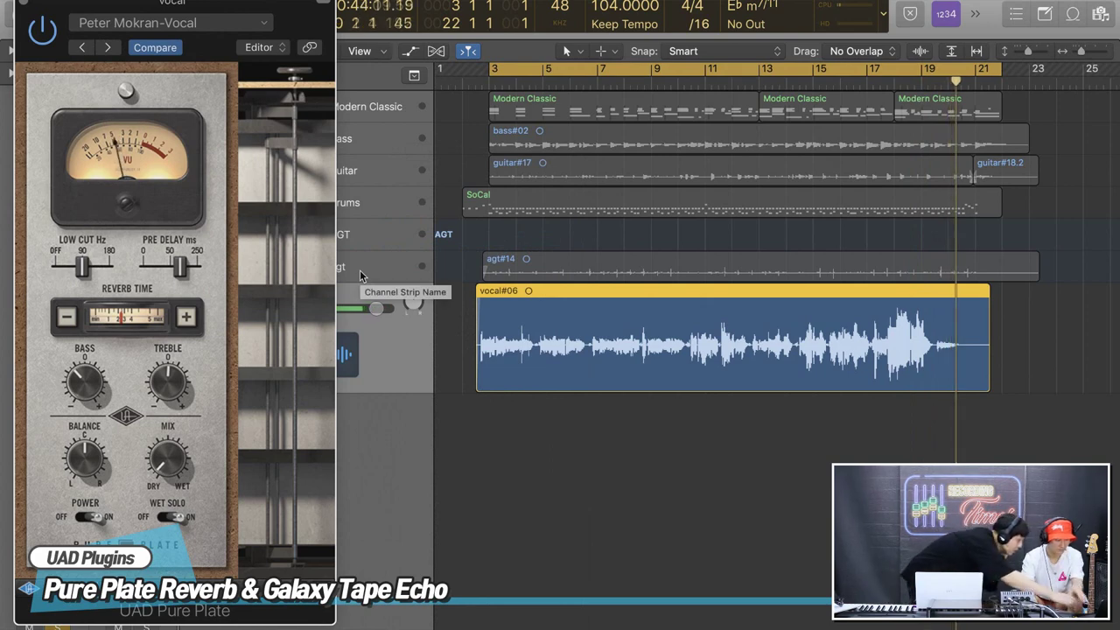
pyautogui.click(175, 518)
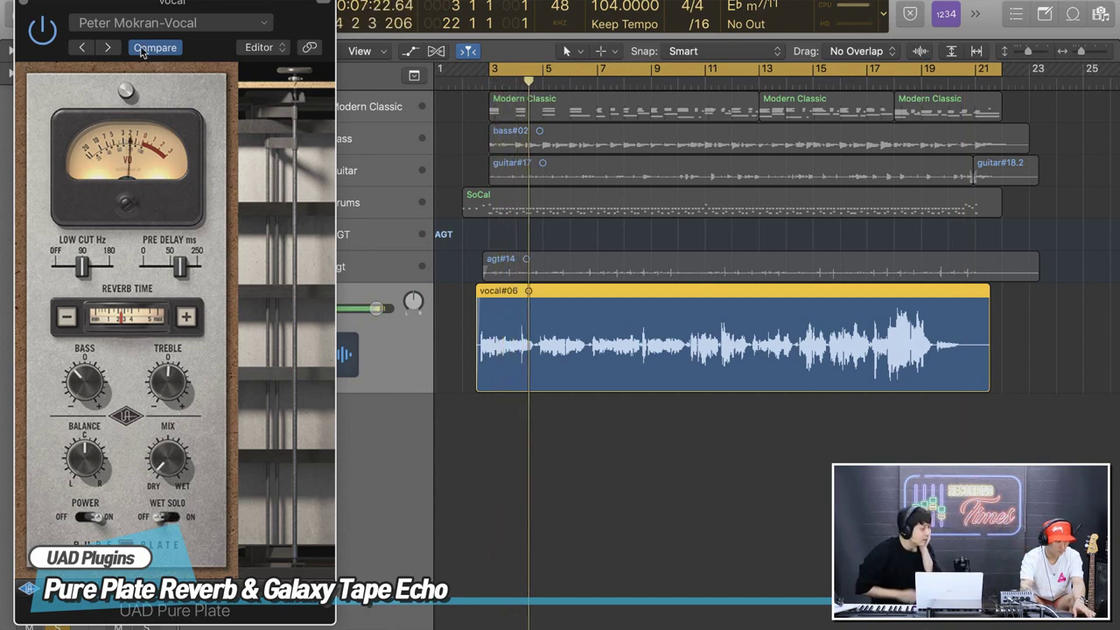
# - Bypass the Galaxy Tape Echo, raise Pure Plate's mix, and adjust its low cut by ear during playback
pyautogui.moveTo(105, 7); pyautogui.dragTo(533, 28)
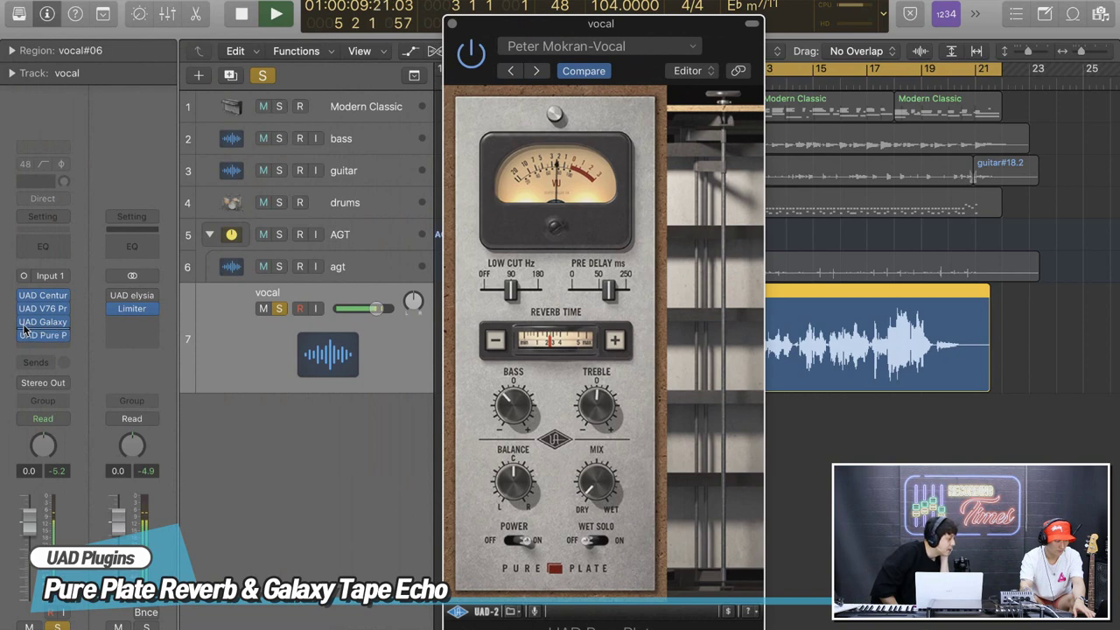
pyautogui.click(407, 361)
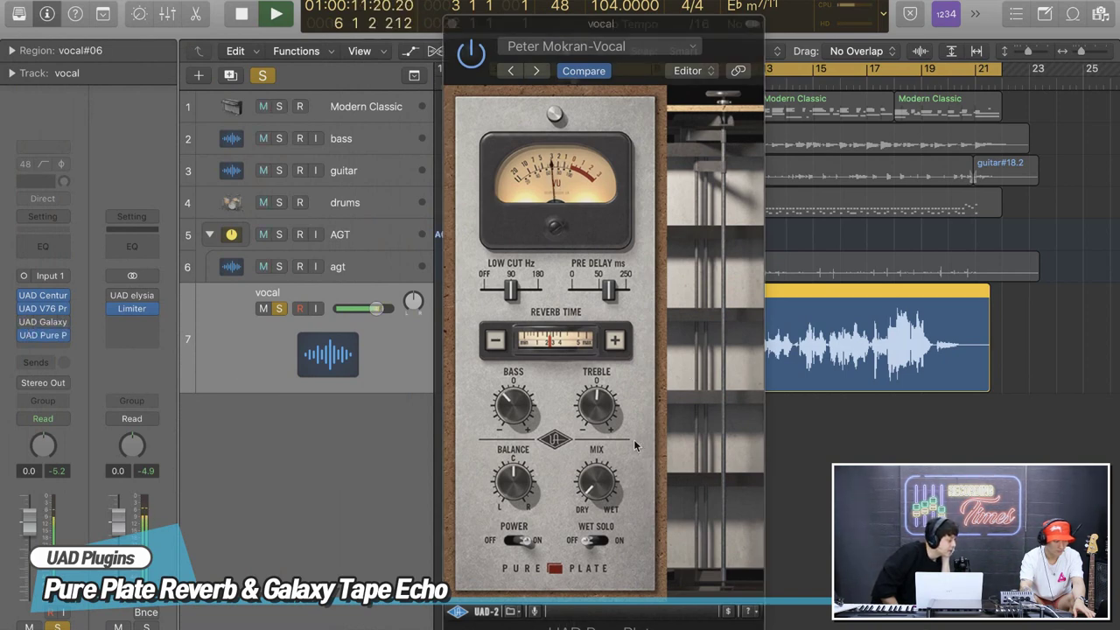
pyautogui.moveTo(595, 493); pyautogui.dragTo(590, 447)
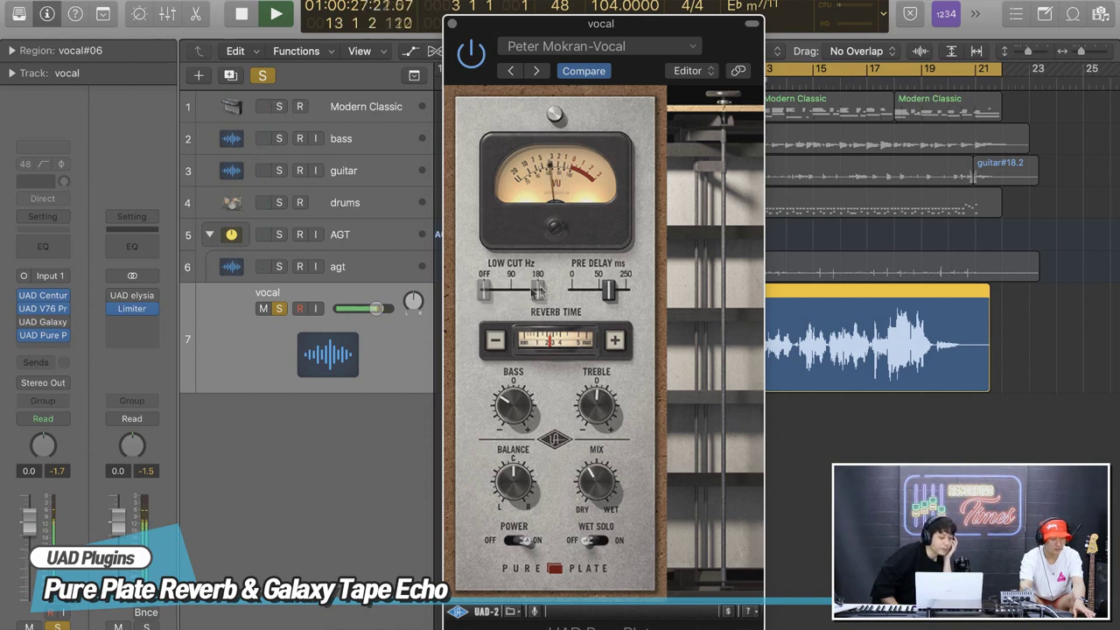
pyautogui.moveTo(539, 292); pyautogui.dragTo(511, 292)
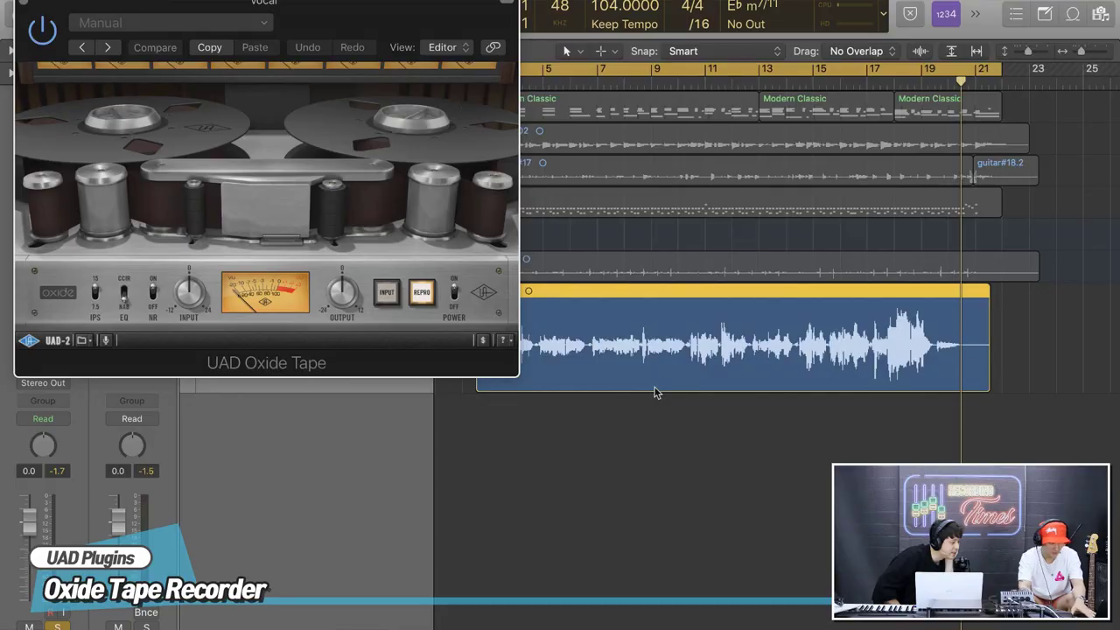
# - Play the song, load Oxide Tape's Warm Vocal Smooth +2VU factory preset, switch its EQ setting, and close the plug-in window
pyautogui.press('space')
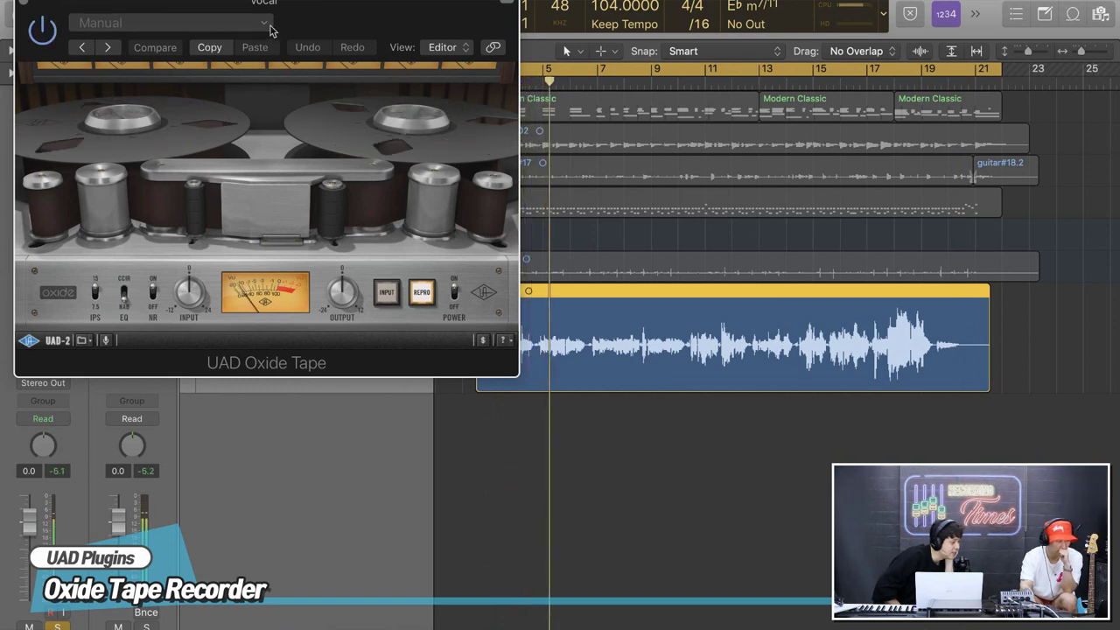
pyautogui.click(260, 26)
pyautogui.moveTo(350, 319)
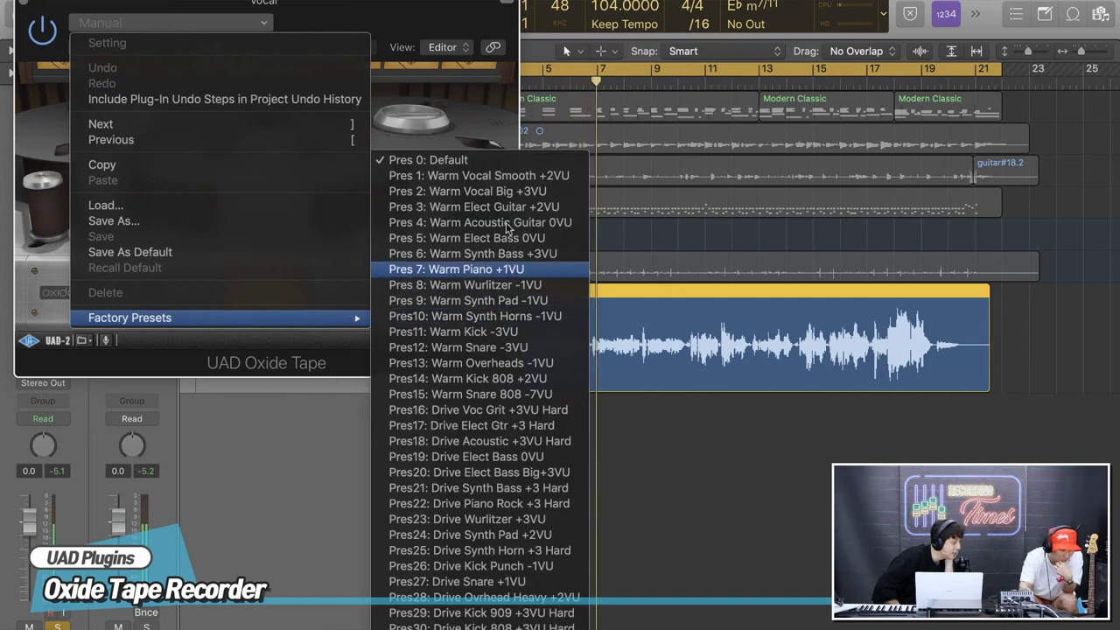
pyautogui.click(504, 179)
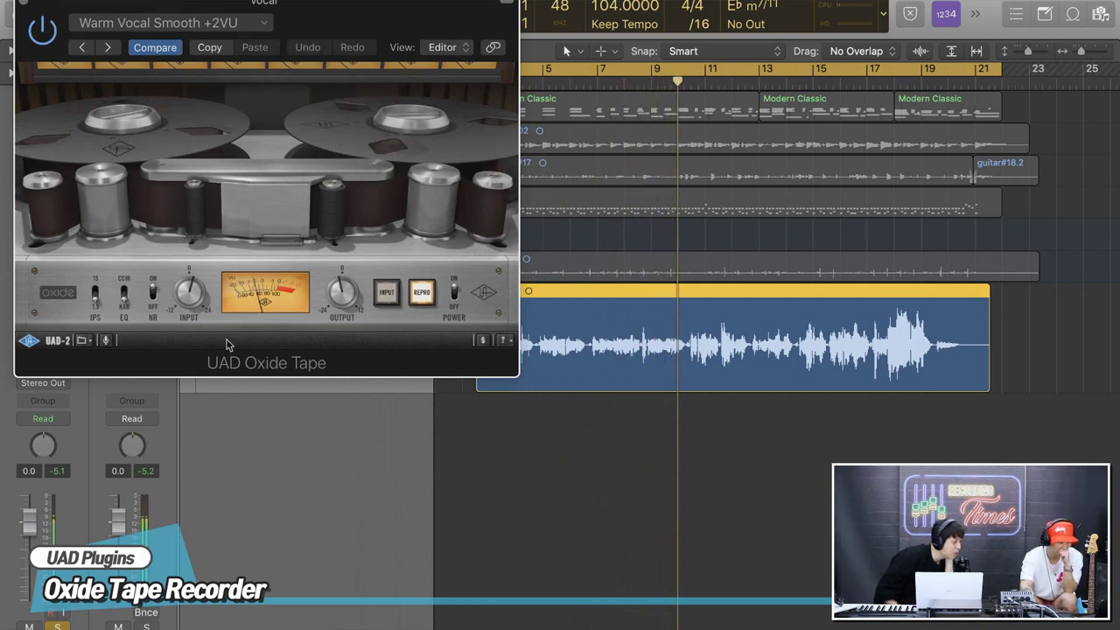
pyautogui.click(123, 291)
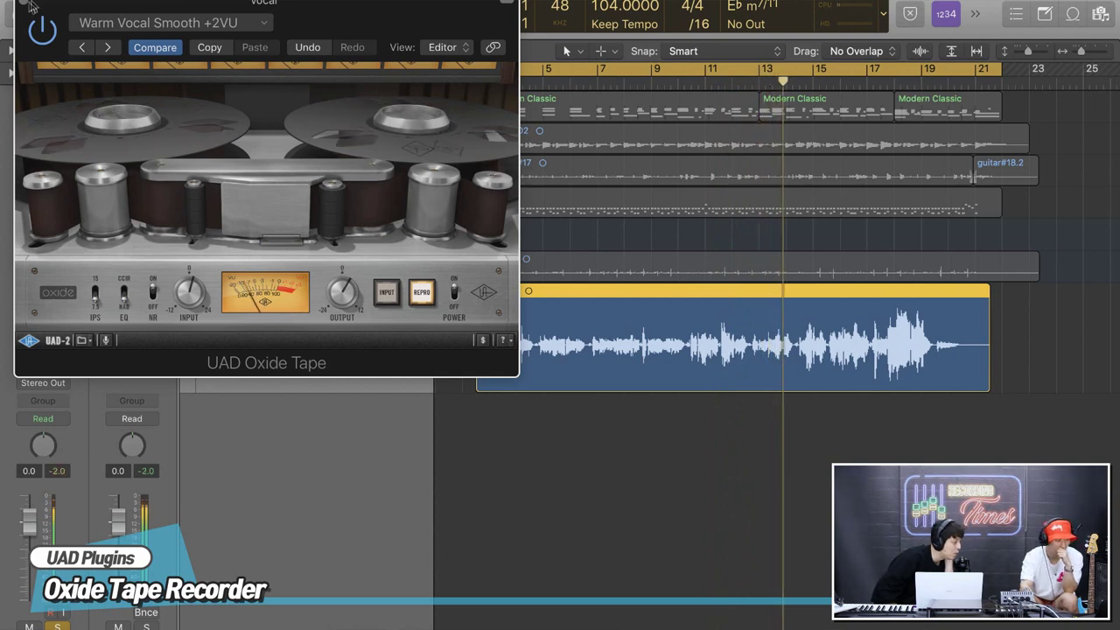
pyautogui.press('super+w')
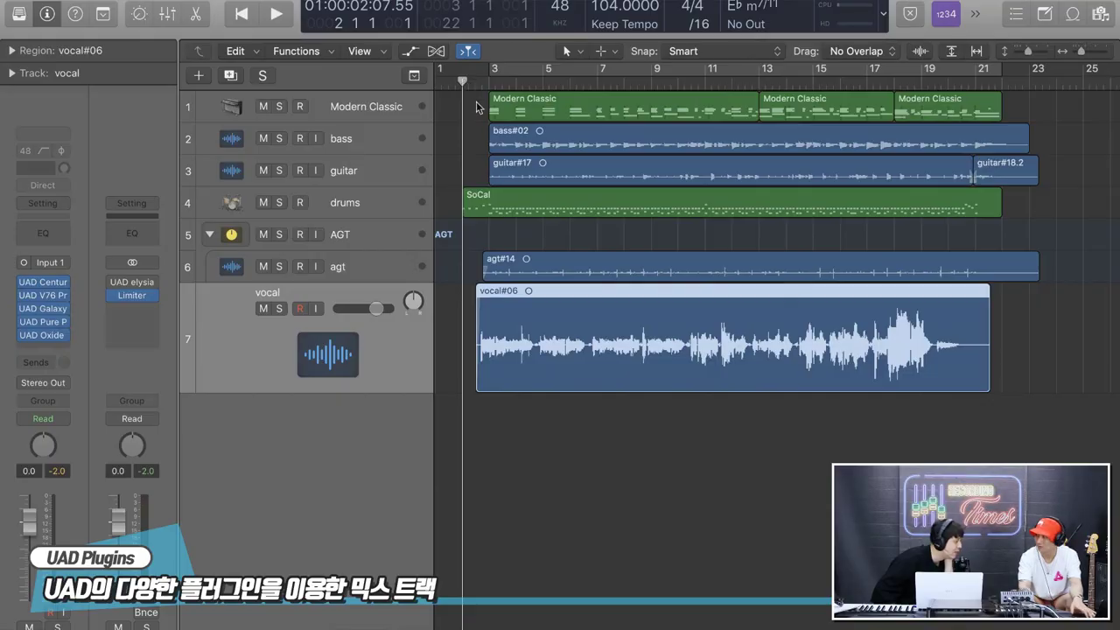
# - Play the song with the vocal soloed and enable its bypassed UAD inserts one by one, from Century through V76 and Galaxy to Pure Plate
pyautogui.press('space')
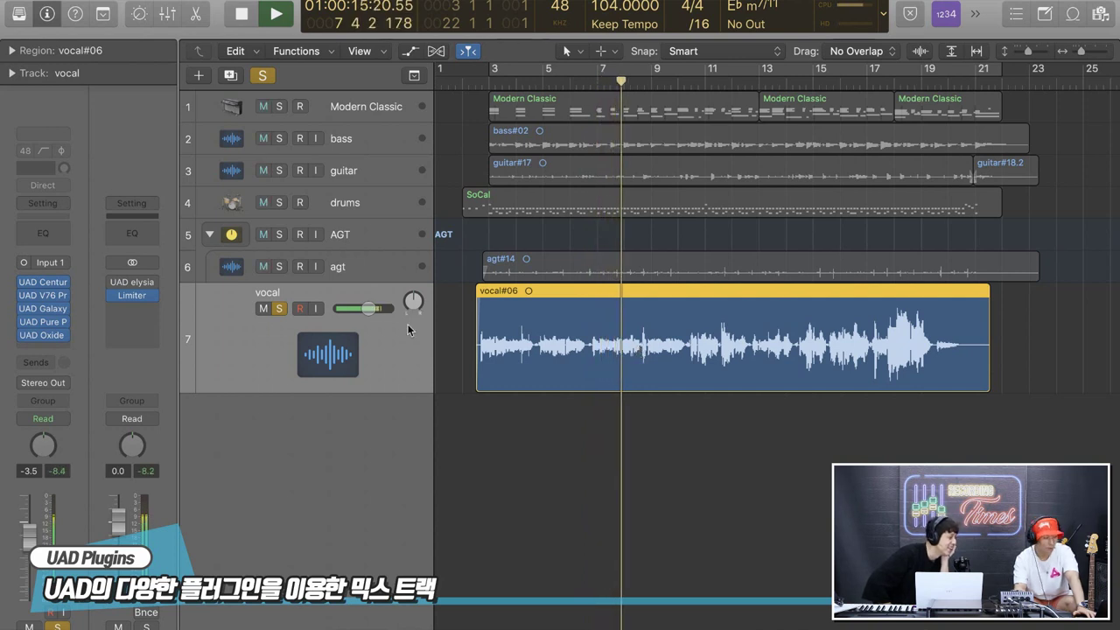
pyautogui.click(278, 308)
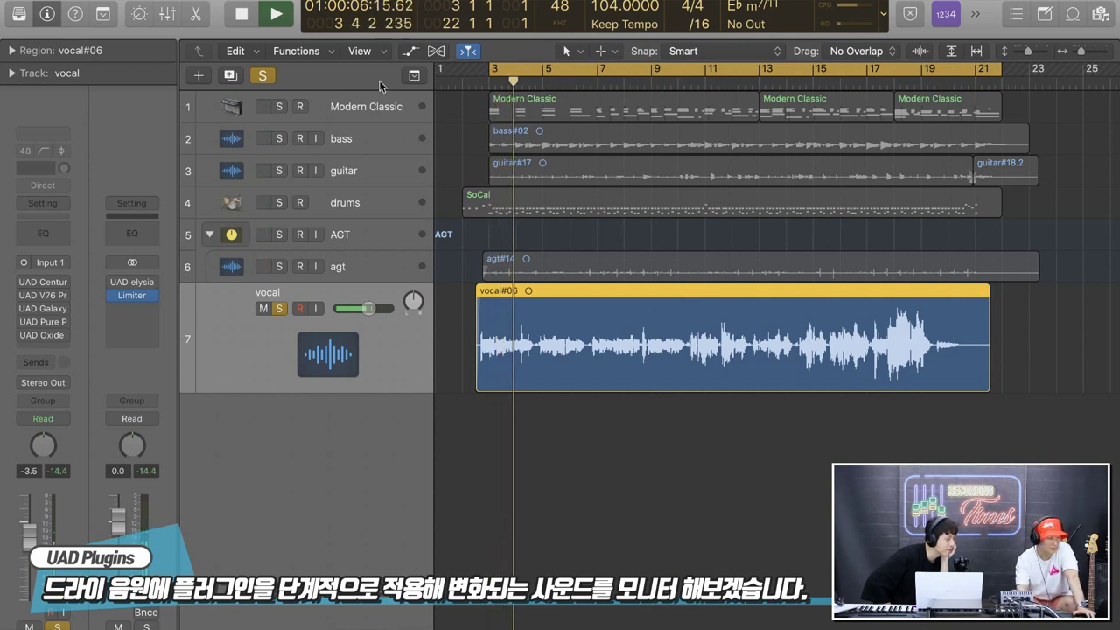
pyautogui.moveTo(23, 285)
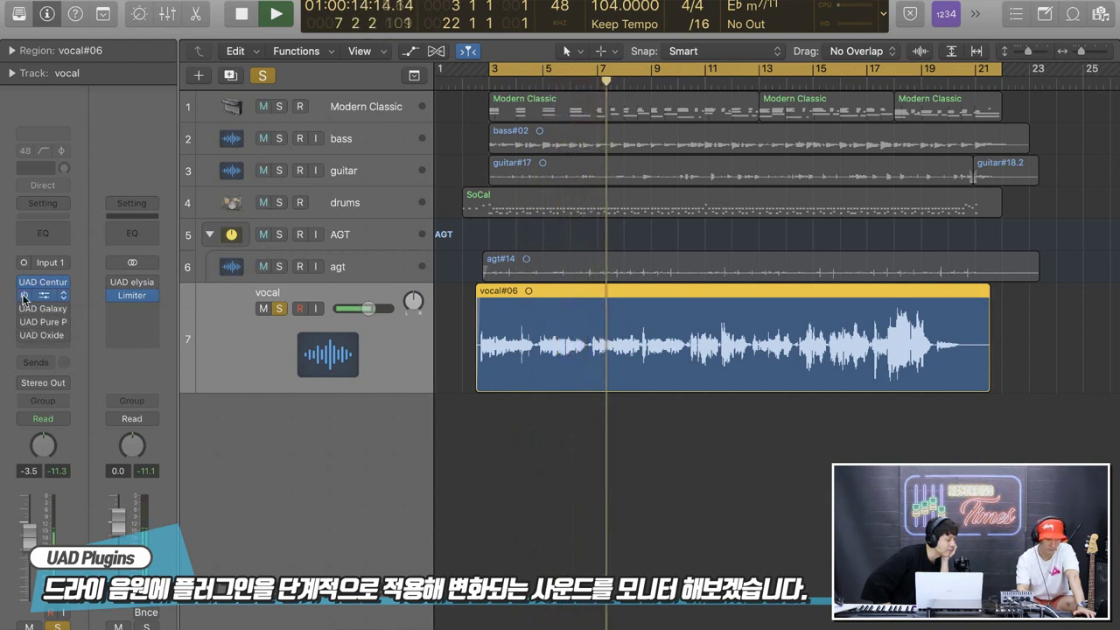
pyautogui.click(23, 297)
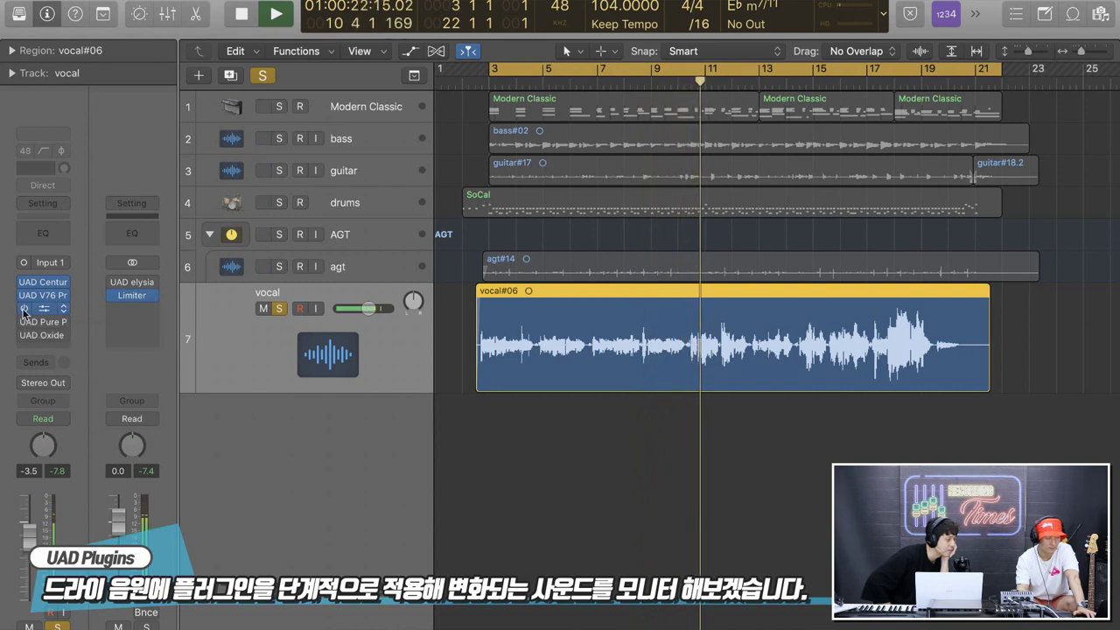
pyautogui.click(23, 308)
pyautogui.moveTo(24, 324)
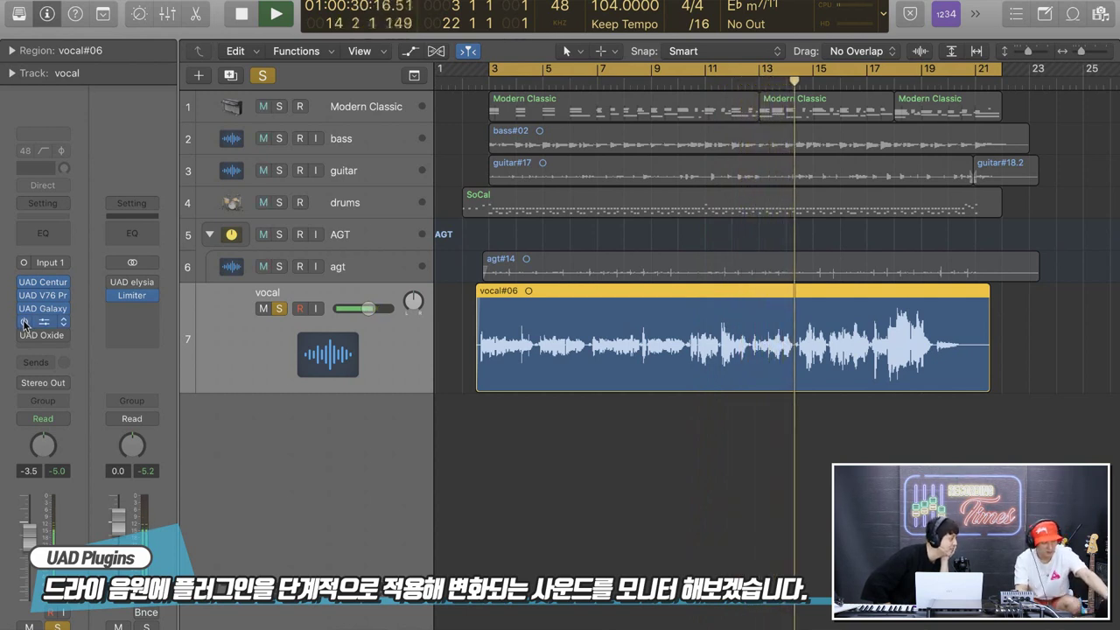
pyautogui.click(24, 322)
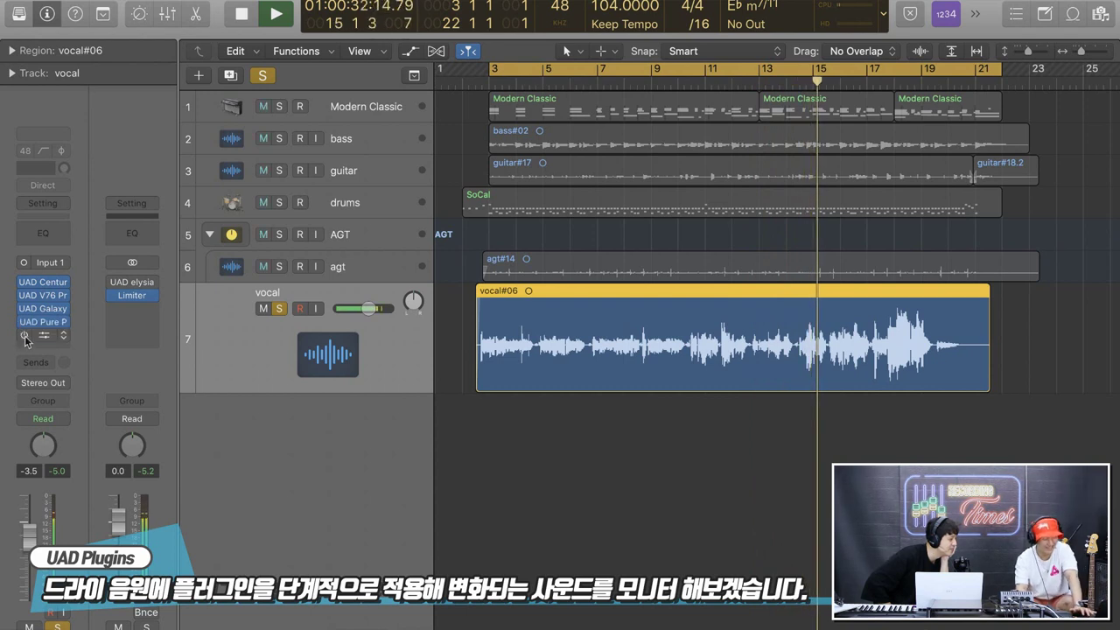